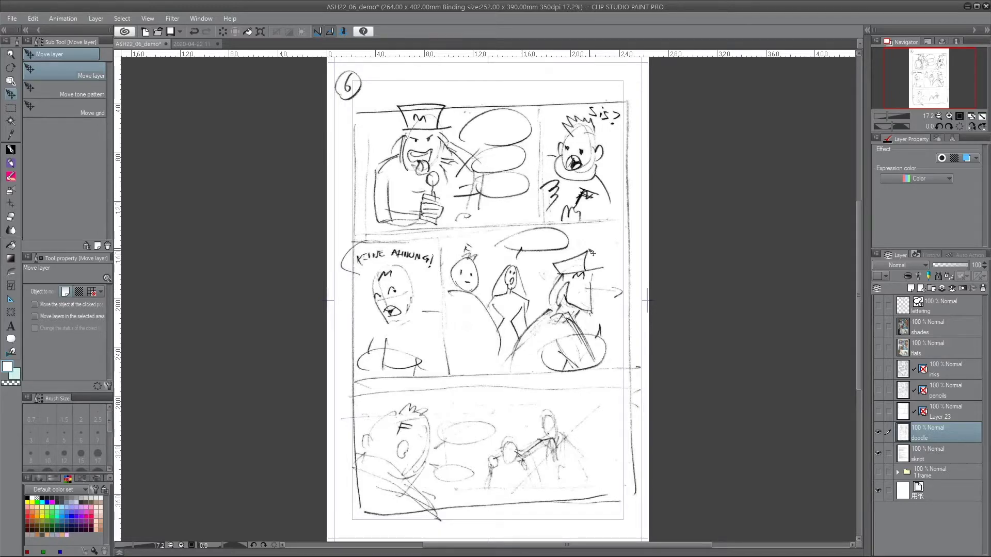
Make Layer 23 and the pencils, inks, flats, shades and lettering layers visible one after another above the doodle.
click(878, 433)
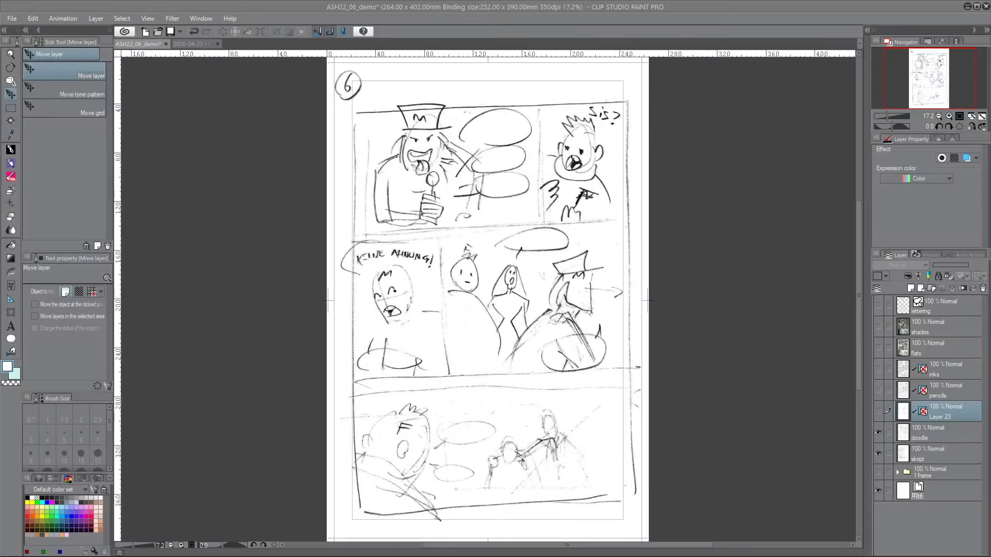
click(878, 413)
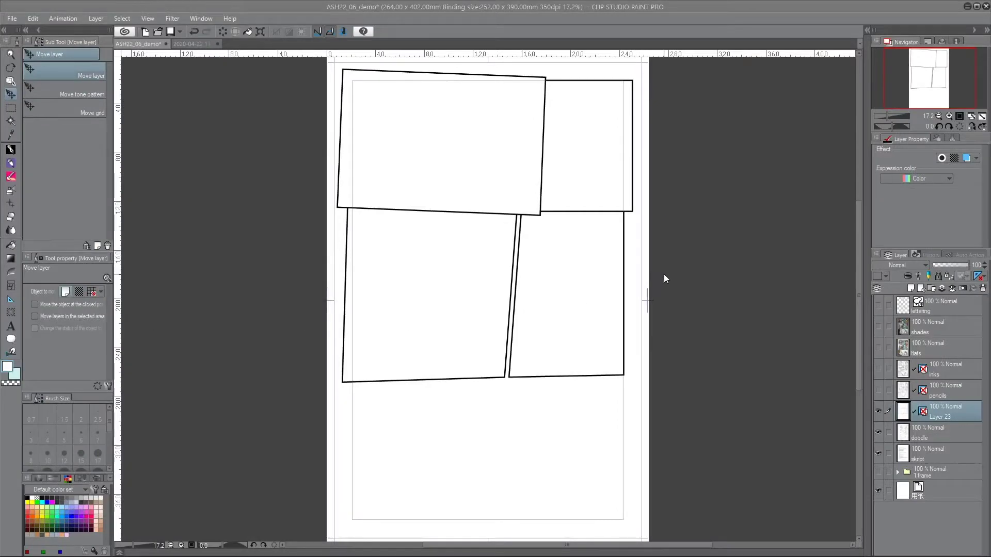
click(878, 391)
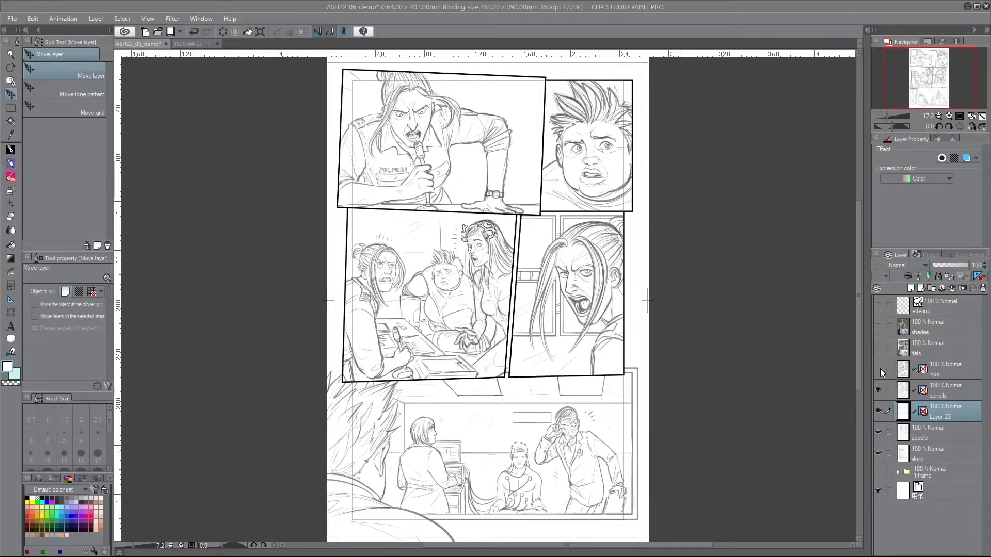
click(878, 368)
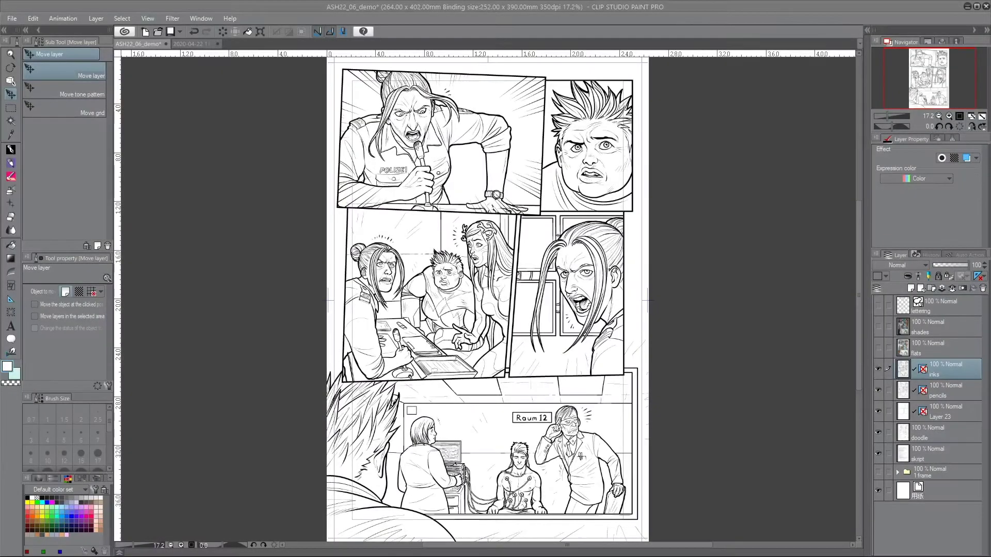
click(877, 348)
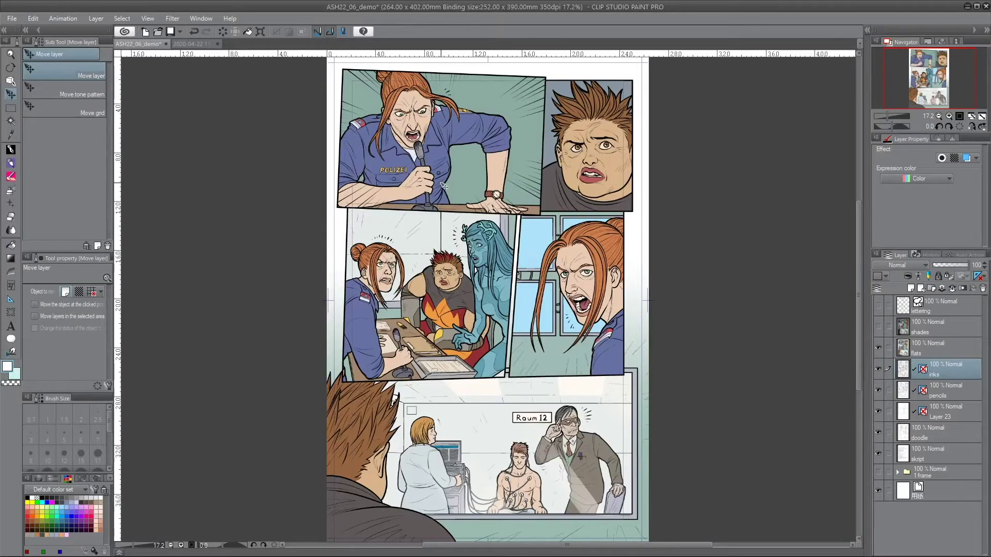
click(877, 327)
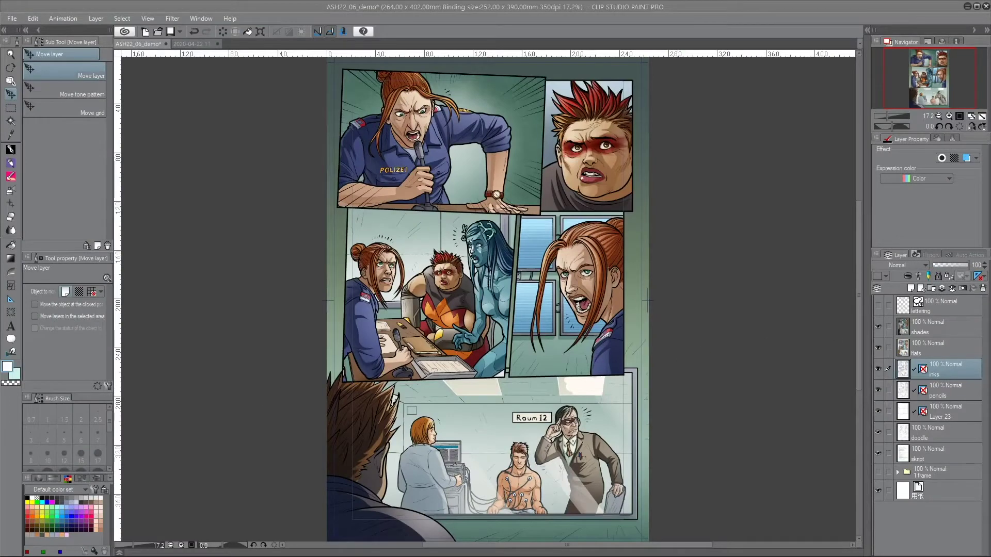
click(877, 305)
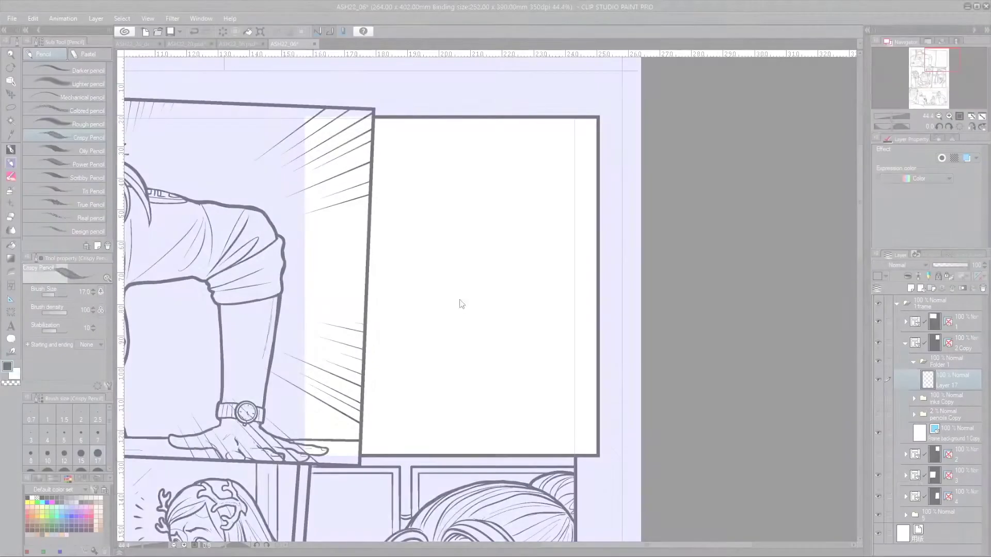
Sketch the round outline of a head in the empty upper-right comic panel with the Crispy Pencil.
mouse_move(436, 233)
mouse_down()
mouse_move(426, 289)
mouse_move(445, 398)
mouse_move(464, 409)
mouse_up()
drag(432, 378, 495, 424)
mouse_move(431, 321)
mouse_down()
mouse_move(428, 287)
mouse_move(496, 196)
mouse_up()
drag(416, 247, 568, 196)
drag(439, 220, 543, 194)
mouse_move(467, 410)
mouse_down()
mouse_move(540, 416)
mouse_move(596, 372)
mouse_up()
drag(441, 401, 492, 444)
Sketch the ear and neck line, and add the face's vertical centre line, eye line and nose.
drag(424, 335, 387, 372)
mouse_move(427, 310)
mouse_down()
mouse_move(415, 311)
mouse_move(421, 349)
mouse_up()
drag(419, 347, 365, 375)
drag(367, 377, 433, 396)
drag(486, 424, 548, 422)
mouse_move(424, 288)
mouse_down()
mouse_move(438, 241)
mouse_move(522, 205)
mouse_up()
drag(499, 382, 498, 402)
mouse_move(430, 309)
mouse_down()
mouse_move(535, 299)
mouse_move(590, 305)
mouse_up()
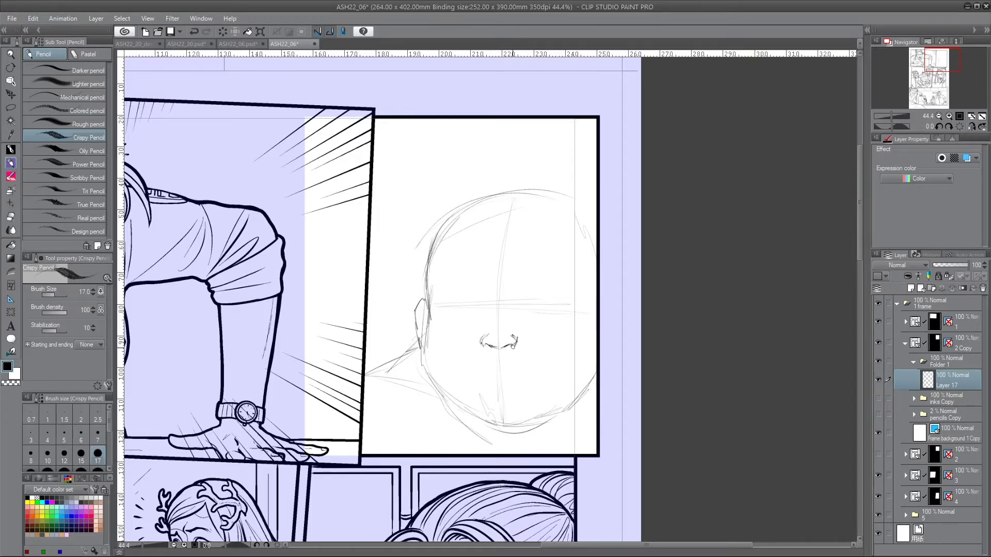
Sketch the slightly open mouth below the nose, with upper lip, lower lip and the shadow line beneath.
drag(506, 368, 526, 383)
mouse_move(525, 381)
mouse_down()
mouse_move(476, 369)
mouse_move(525, 386)
mouse_up()
mouse_move(530, 382)
mouse_down()
mouse_move(496, 382)
mouse_move(497, 398)
mouse_up()
drag(508, 400, 472, 387)
drag(513, 362, 532, 383)
drag(476, 367, 498, 356)
mouse_move(498, 354)
mouse_down()
mouse_move(516, 365)
mouse_move(477, 367)
mouse_up()
drag(477, 343, 471, 378)
mouse_move(468, 368)
mouse_down()
mouse_move(464, 381)
mouse_move(502, 377)
mouse_up()
drag(504, 371, 514, 377)
Strengthen the chin, cheek and jaw contours around the lower half of the face.
drag(465, 401, 508, 429)
drag(442, 392, 468, 414)
drag(428, 331, 453, 408)
mouse_move(426, 336)
mouse_down()
mouse_move(462, 409)
mouse_move(537, 422)
mouse_up()
mouse_move(467, 410)
mouse_down()
mouse_move(538, 419)
mouse_move(596, 373)
mouse_up()
Sketch the basic shapes of both eyes along the horizontal guide line.
drag(531, 306, 557, 306)
key(e)
key(p)
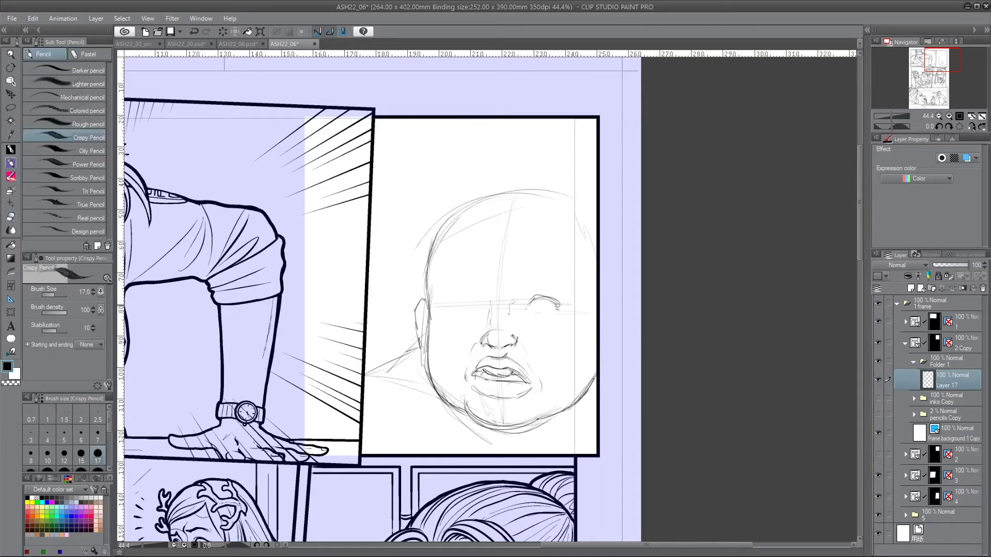
drag(452, 305, 475, 300)
drag(449, 312, 471, 311)
Draw the frowning eyebrows and complete the eyes with irises and creases, erasing stray lines and touching up the mouth.
drag(541, 282, 566, 287)
drag(511, 280, 567, 286)
mouse_move(446, 295)
mouse_down()
mouse_move(491, 301)
mouse_move(482, 287)
mouse_move(490, 297)
mouse_move(460, 288)
mouse_up()
key(e)
key(p)
drag(486, 296, 493, 292)
drag(510, 268, 472, 308)
drag(540, 301, 552, 305)
drag(528, 308, 586, 327)
drag(480, 370, 501, 376)
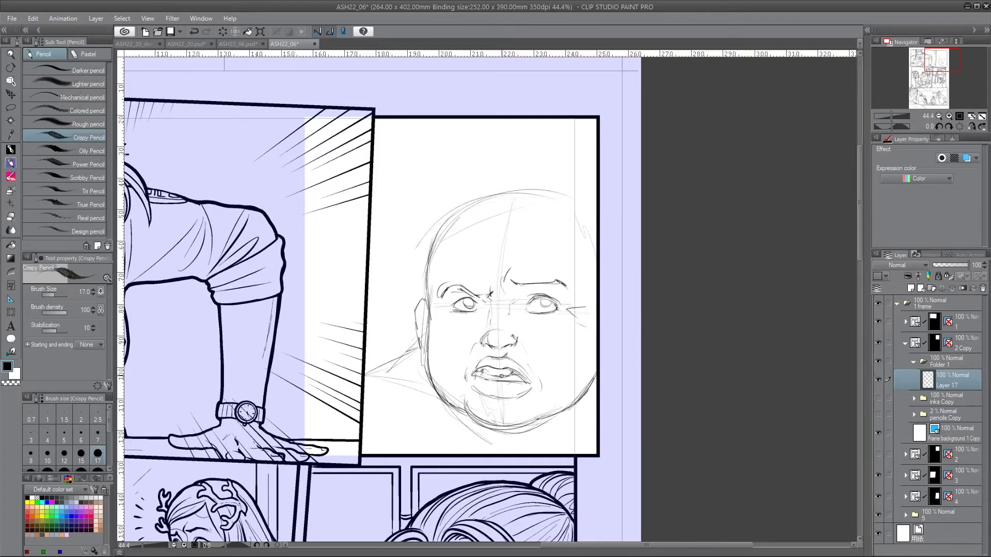
Sketch spiky hair across the top and sides of the head and reinforce the ear's outline.
drag(495, 223, 483, 155)
mouse_move(482, 227)
mouse_down()
mouse_move(458, 150)
mouse_move(474, 140)
mouse_up()
mouse_move(472, 225)
mouse_down()
mouse_move(437, 155)
mouse_move(405, 193)
mouse_up()
mouse_move(436, 242)
mouse_down()
mouse_move(397, 248)
mouse_move(405, 305)
mouse_up()
drag(467, 212, 463, 151)
mouse_move(524, 209)
mouse_down()
mouse_move(517, 142)
mouse_move(593, 230)
mouse_move(532, 144)
mouse_up()
mouse_move(554, 215)
mouse_down()
mouse_move(573, 158)
mouse_move(590, 204)
mouse_up()
drag(537, 171, 490, 128)
drag(508, 164, 459, 126)
drag(496, 209, 462, 137)
drag(454, 197, 443, 142)
drag(441, 215, 408, 197)
drag(425, 242, 411, 258)
drag(415, 292, 424, 343)
Erase excess lines along the jaw and sketch the chin and the collar folds beside the neck.
key(e)
mouse_move(469, 408)
mouse_down()
mouse_move(508, 414)
mouse_move(437, 383)
mouse_up()
key(p)
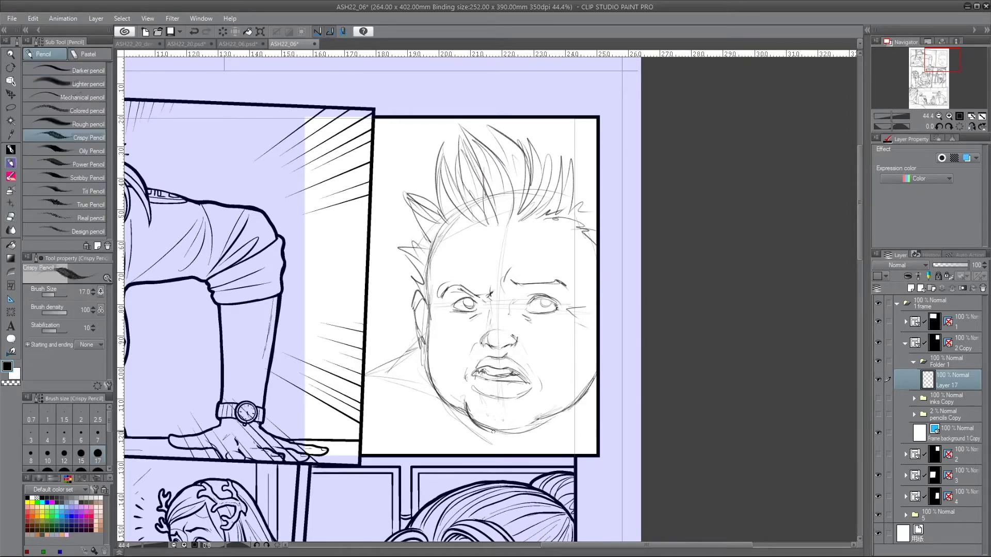
mouse_move(512, 432)
mouse_down()
mouse_move(553, 416)
mouse_move(519, 431)
mouse_up()
drag(427, 398, 456, 454)
drag(412, 387, 427, 443)
Redraw the nose with darker lines for the tip, nostril and bridge.
scroll(513, 355, up, 1)
mouse_move(512, 355)
mouse_down()
mouse_move(480, 367)
mouse_move(490, 367)
mouse_up()
drag(444, 353, 451, 367)
drag(458, 325, 449, 353)
Darken the lip contours and the corner of the mouth, erasing small stray marks.
mouse_move(464, 393)
mouse_down()
mouse_move(477, 396)
mouse_move(463, 392)
mouse_up()
drag(478, 378, 499, 402)
mouse_move(440, 388)
mouse_down()
mouse_move(480, 371)
mouse_move(487, 400)
mouse_up()
mouse_move(457, 398)
mouse_down()
mouse_move(440, 404)
mouse_move(498, 411)
mouse_up()
drag(436, 402, 441, 390)
mouse_move(503, 416)
mouse_down()
mouse_move(489, 428)
mouse_move(498, 420)
mouse_up()
key(e)
key(p)
Refine the lower lip, mouth corner and chin, and define the cheek and jawline on the face's right side.
drag(482, 384, 501, 414)
drag(475, 428, 499, 420)
drag(509, 401, 516, 425)
drag(580, 344, 568, 365)
drag(529, 450, 574, 419)
Darken the eye on the right half of the face and define its raised eyebrow with bolder strokes.
mouse_move(500, 319)
mouse_down()
mouse_move(535, 319)
mouse_move(508, 324)
mouse_move(522, 308)
mouse_up()
key(e)
key(p)
mouse_move(503, 325)
mouse_down()
mouse_move(525, 329)
mouse_move(546, 297)
mouse_up()
mouse_move(479, 285)
mouse_down()
mouse_move(495, 296)
mouse_move(477, 297)
mouse_up()
drag(493, 258, 508, 251)
Darken the eye and eyebrow on the left half of the face and add creases beneath both eyes.
drag(396, 313, 454, 307)
drag(414, 323, 444, 326)
drag(401, 345, 420, 336)
drag(500, 345, 538, 339)
drag(393, 320, 478, 345)
drag(455, 313, 457, 326)
mouse_move(500, 407)
mouse_down()
mouse_move(506, 422)
mouse_move(510, 407)
mouse_up()
Sketch the curved collar wrapping around the neck below the chin.
drag(396, 418, 462, 465)
drag(381, 396, 571, 466)
drag(583, 462, 500, 491)
Darken the ear and the hair spikes running up the left side of the head.
drag(383, 308, 366, 333)
mouse_move(384, 299)
mouse_down()
mouse_move(372, 364)
mouse_move(381, 287)
mouse_up()
mouse_move(354, 268)
mouse_down()
mouse_move(381, 293)
mouse_move(384, 276)
mouse_up()
drag(355, 241, 387, 248)
mouse_move(362, 198)
mouse_down()
mouse_move(390, 234)
mouse_move(407, 225)
mouse_up()
drag(402, 146, 435, 231)
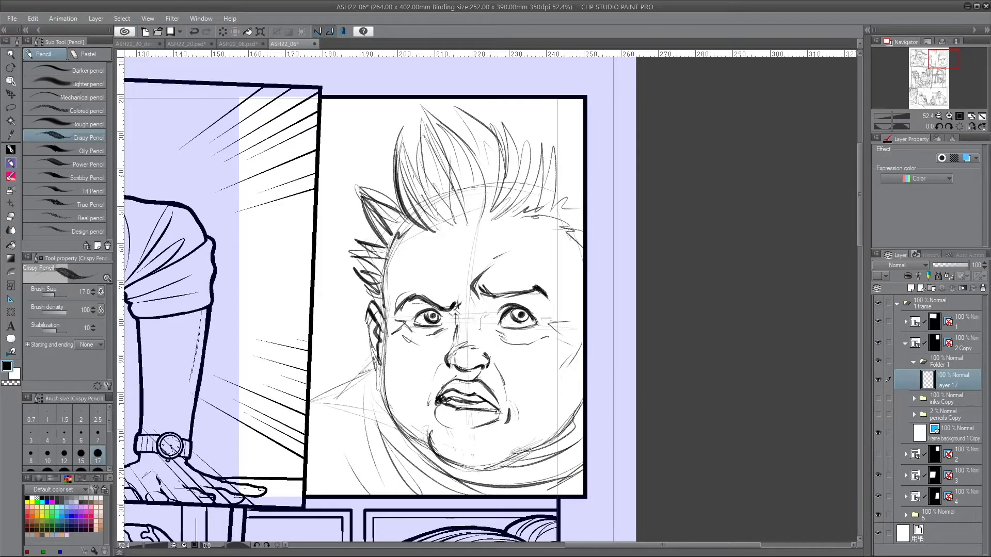
Define the tall hair spikes on the top left and middle of the head with darker strokes.
drag(421, 124, 454, 225)
drag(396, 136, 434, 200)
drag(383, 163, 406, 224)
drag(395, 135, 421, 180)
drag(417, 115, 468, 202)
mouse_move(425, 120)
mouse_down()
mouse_move(478, 208)
mouse_move(454, 110)
mouse_up()
Define the hair spikes on the right side of the head out to the panel border.
drag(510, 222, 488, 122)
drag(522, 206, 515, 150)
mouse_move(542, 221)
mouse_down()
mouse_move(511, 135)
mouse_move(576, 170)
mouse_up()
drag(549, 228, 582, 200)
drag(534, 261, 582, 227)
drag(529, 207, 582, 157)
Strengthen the left cheek contour and shoulder line, and erase small spots at the mouth and left eye.
drag(382, 325, 419, 444)
drag(424, 475, 310, 401)
key(e)
mouse_move(480, 401)
mouse_down()
mouse_move(450, 400)
mouse_move(485, 402)
mouse_up()
key(p)
key(e)
click(431, 314)
key(p)
Add extra hair strands at the right panel border and draw frown wrinkles across the forehead.
drag(550, 170, 582, 184)
drag(571, 201, 583, 210)
mouse_move(418, 273)
mouse_down()
mouse_move(454, 291)
mouse_move(460, 279)
mouse_up()
drag(504, 249, 458, 253)
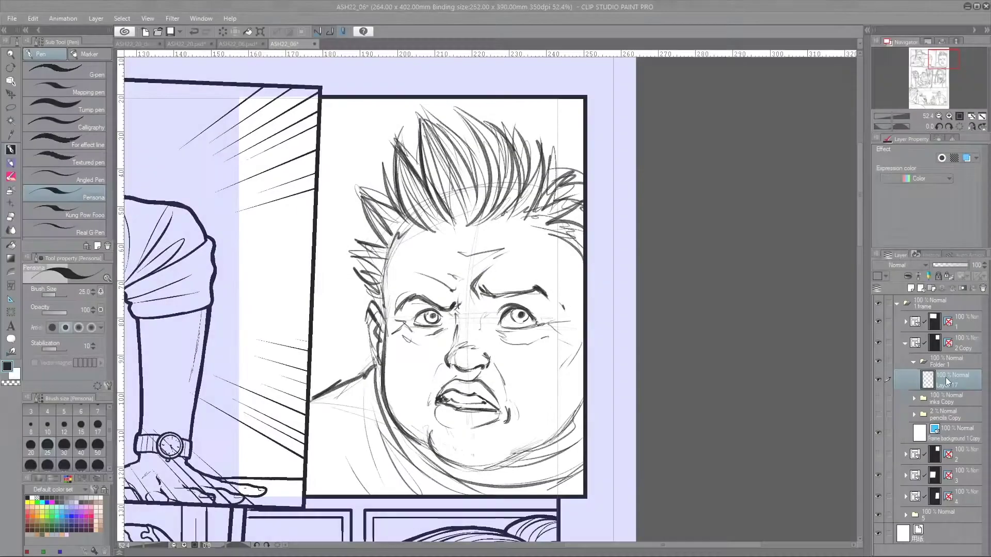
Fade the sketch layer to 21% opacity and ink the nose on a new layer above it.
click(942, 265)
click(912, 288)
drag(474, 360, 480, 366)
mouse_move(459, 351)
mouse_down()
mouse_move(445, 367)
mouse_move(491, 369)
mouse_up()
Ink the open mouth with its lips and teeth, plus the creases running from the nose around it.
mouse_move(462, 344)
mouse_down()
mouse_move(478, 349)
mouse_move(508, 421)
mouse_up()
mouse_move(498, 408)
mouse_down()
mouse_move(482, 395)
mouse_move(436, 405)
mouse_move(457, 408)
mouse_move(438, 402)
mouse_move(457, 381)
mouse_move(439, 389)
mouse_up()
key(ctrl+z)
drag(433, 408, 443, 360)
mouse_move(463, 382)
mouse_down()
mouse_move(478, 372)
mouse_move(473, 353)
mouse_up()
drag(497, 419, 452, 428)
key(ctrl+z)
key(ctrl+z)
drag(443, 393, 442, 400)
mouse_move(445, 396)
mouse_down()
mouse_move(458, 403)
mouse_move(440, 397)
mouse_up()
key(e)
key(p)
Ink the nose bridge, the right eyebrow and the right eye's outline with its surrounding wrinkles.
mouse_move(447, 348)
mouse_down()
mouse_move(452, 313)
mouse_move(394, 305)
mouse_move(454, 297)
mouse_up()
drag(498, 260, 470, 302)
mouse_move(479, 298)
mouse_down()
mouse_move(532, 284)
mouse_move(476, 298)
mouse_move(534, 318)
mouse_move(500, 317)
mouse_move(573, 339)
mouse_up()
key(e)
key(p)
drag(545, 325, 566, 322)
drag(488, 329, 532, 335)
drag(488, 309, 479, 321)
Ink the left eye's outline and the wrinkles beneath and beside it.
key(e)
key(p)
mouse_move(415, 312)
mouse_down()
mouse_move(442, 309)
mouse_move(445, 333)
mouse_up()
drag(409, 331, 387, 327)
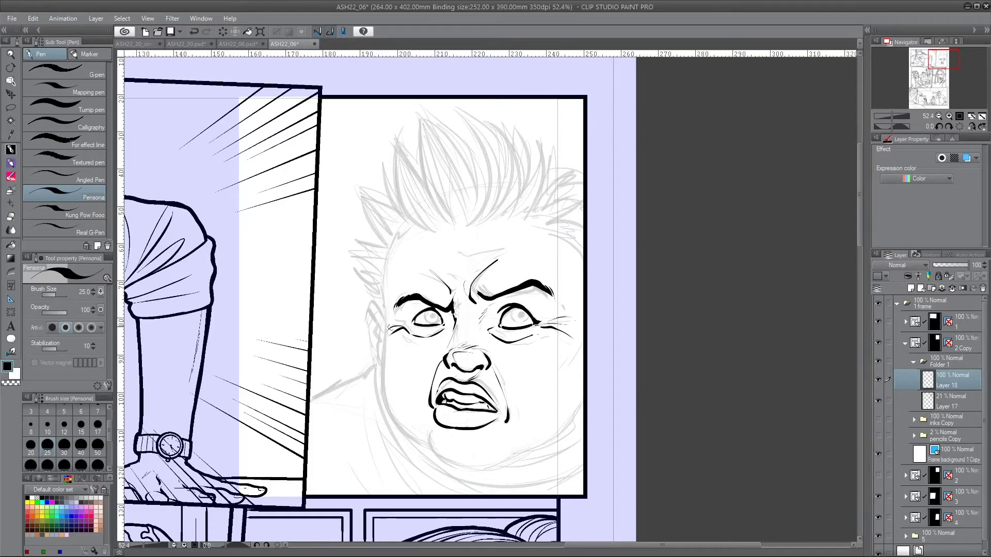
Ink the irises and pupils of both eyes and add a small highlight to the right pupil.
mouse_move(520, 306)
mouse_down()
mouse_move(523, 326)
mouse_move(525, 317)
mouse_up()
key(e)
key(p)
key(ctrl+z)
mouse_move(439, 315)
mouse_down()
mouse_move(424, 313)
mouse_move(438, 318)
mouse_up()
drag(432, 312, 434, 316)
key(x)
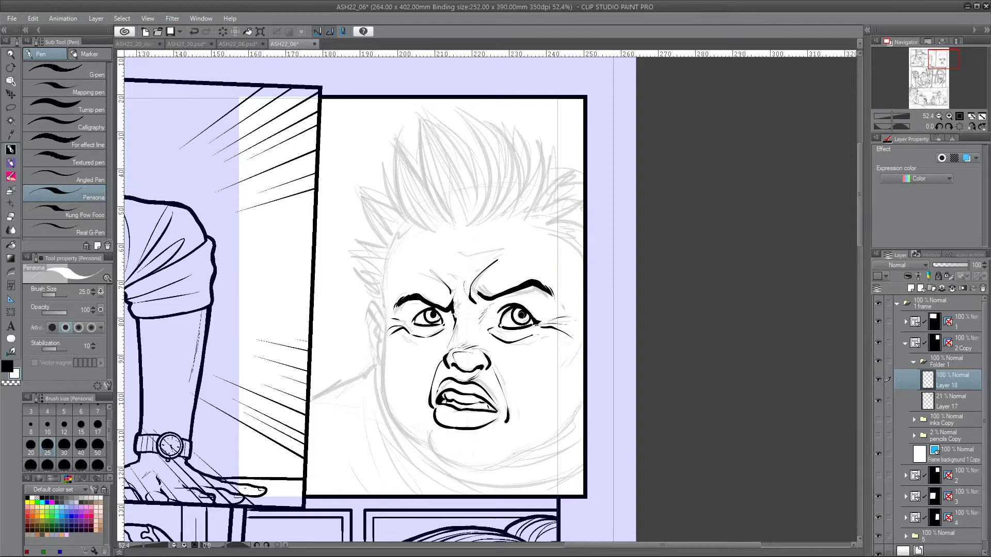
click(521, 317)
key(x)
Ink the face contour from the left temple around the jaw and chin to the right panel border, with cheek creases.
drag(386, 305, 394, 249)
drag(385, 309, 391, 410)
key(ctrl+z)
mouse_move(384, 332)
mouse_down()
mouse_move(430, 450)
mouse_move(518, 460)
mouse_up()
drag(431, 419, 433, 454)
mouse_move(508, 461)
mouse_down()
mouse_move(566, 440)
mouse_move(583, 418)
mouse_up()
drag(584, 358, 566, 391)
drag(565, 382, 552, 399)
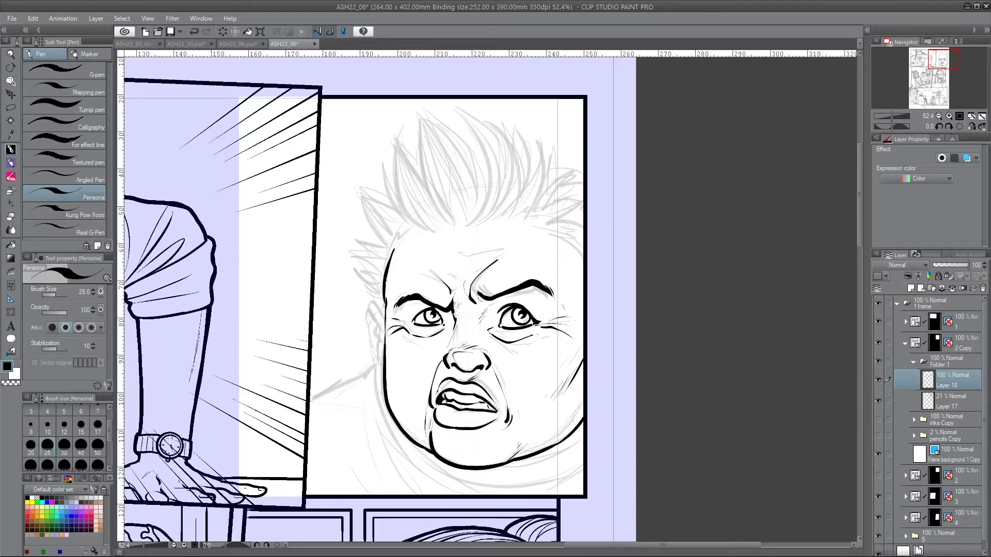
Ink the crease above the right eyebrow and the hair spikes on the left side of the head.
drag(471, 278, 517, 241)
drag(420, 122, 459, 229)
drag(421, 123, 459, 217)
mouse_move(428, 132)
mouse_down()
mouse_move(468, 227)
mouse_move(472, 208)
mouse_up()
drag(397, 155, 442, 230)
mouse_move(395, 152)
mouse_down()
mouse_move(426, 227)
mouse_move(440, 227)
mouse_up()
drag(400, 155, 424, 173)
drag(396, 221, 375, 151)
mouse_move(402, 236)
mouse_down()
mouse_move(381, 170)
mouse_move(361, 190)
mouse_up()
drag(388, 212, 363, 184)
key(ctrl+z)
drag(390, 250, 357, 237)
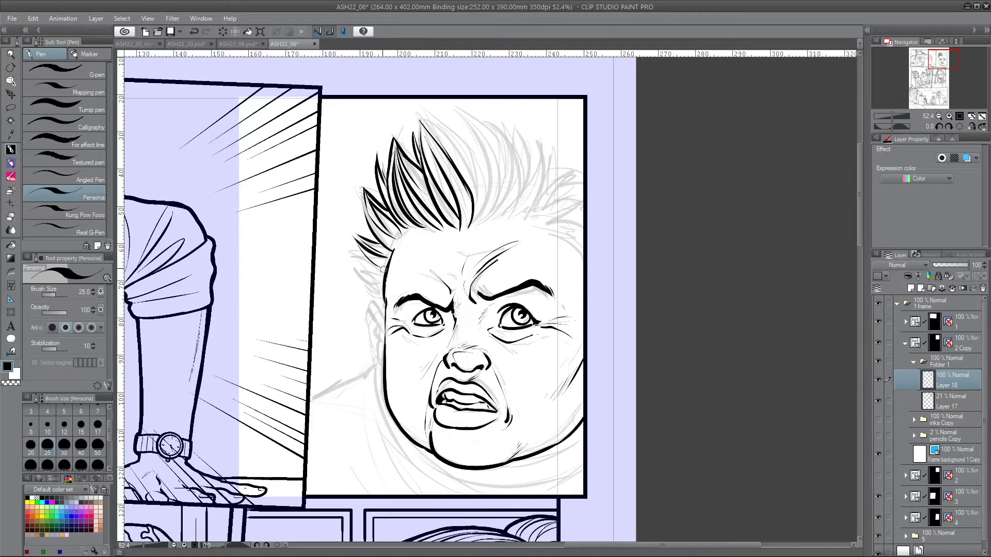
Redo the last hair stroke and ink the frown wrinkles across the forehead.
key(ctrl+z)
drag(456, 252, 481, 250)
drag(416, 245, 442, 250)
drag(422, 259, 450, 267)
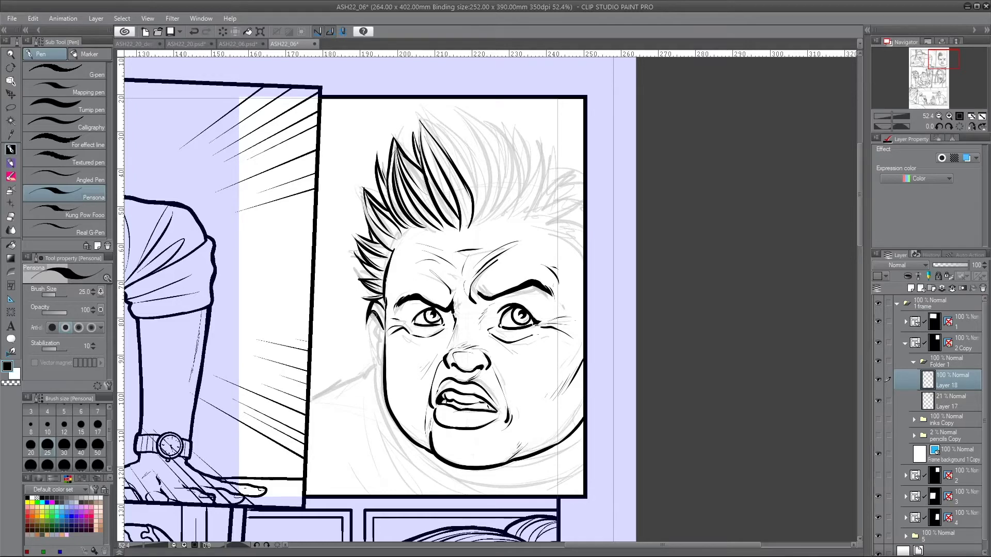
Ink the curved collar lines under the chin and the left shoulder line.
drag(407, 437, 583, 454)
mouse_move(387, 421)
mouse_down()
mouse_move(472, 489)
mouse_move(537, 490)
mouse_up()
mouse_move(385, 363)
mouse_down()
mouse_move(372, 423)
mouse_move(309, 400)
mouse_up()
Ink the tall middle hair spikes and the spikes on the right side of the head.
drag(415, 107, 467, 156)
drag(416, 109, 433, 168)
drag(456, 120, 498, 198)
mouse_move(488, 137)
mouse_down()
mouse_move(506, 220)
mouse_move(551, 155)
mouse_up()
mouse_move(522, 223)
mouse_down()
mouse_move(579, 195)
mouse_move(505, 129)
mouse_up()
drag(513, 177, 499, 121)
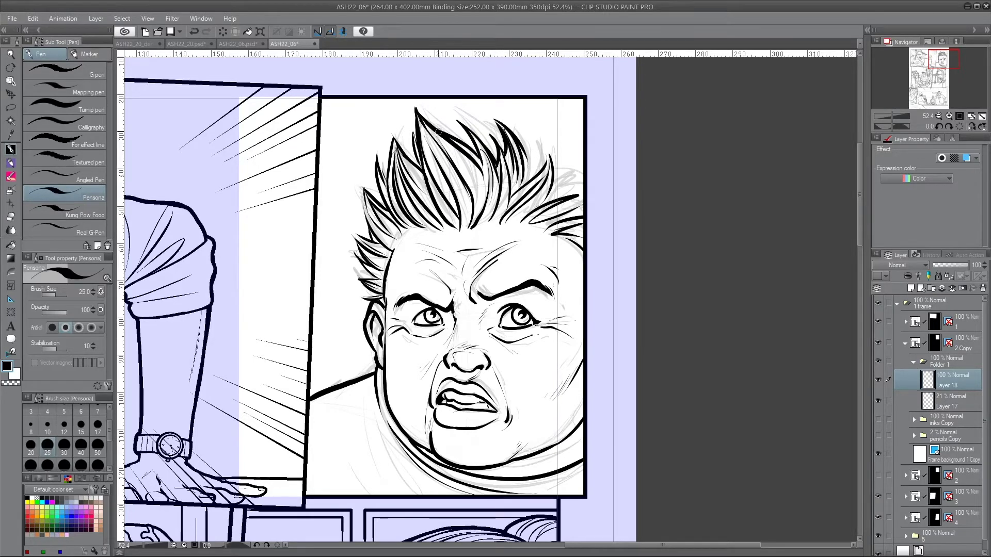
Thicken and extend the hair spikes along the left edge of the head.
drag(390, 214, 364, 190)
mouse_move(372, 232)
mouse_down()
mouse_move(356, 178)
mouse_move(364, 223)
mouse_up()
drag(376, 268, 348, 230)
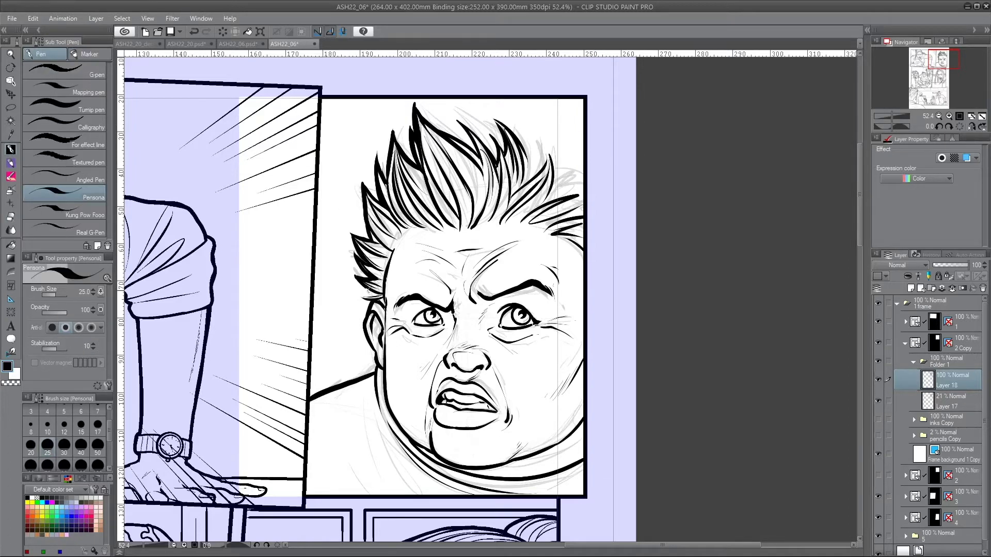
Refine the top and right hair spikes by alternately erasing and inking, and ink fold lines on the shirt.
key(e)
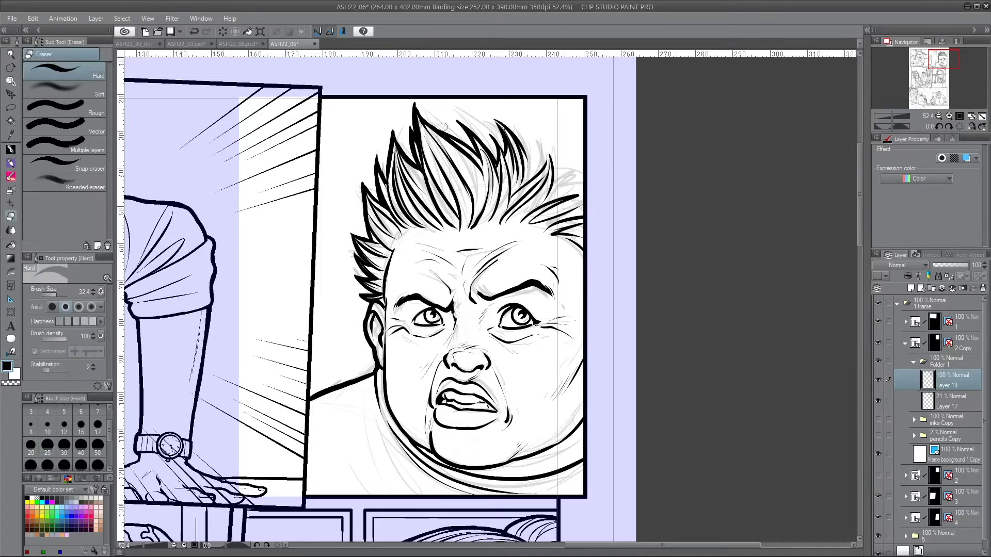
key(p)
key(e)
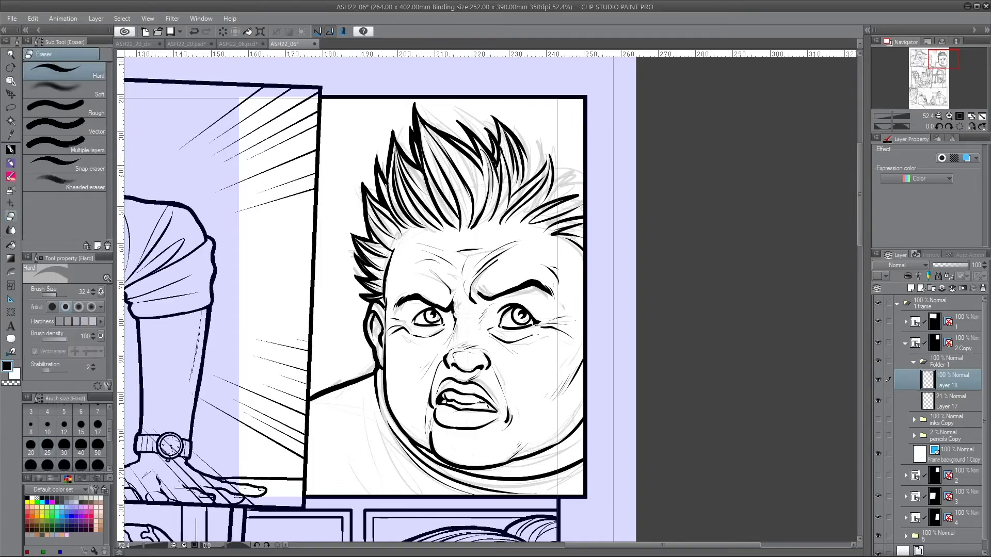
key(p)
key(e)
key(p)
key(e)
key(p)
key(e)
key(p)
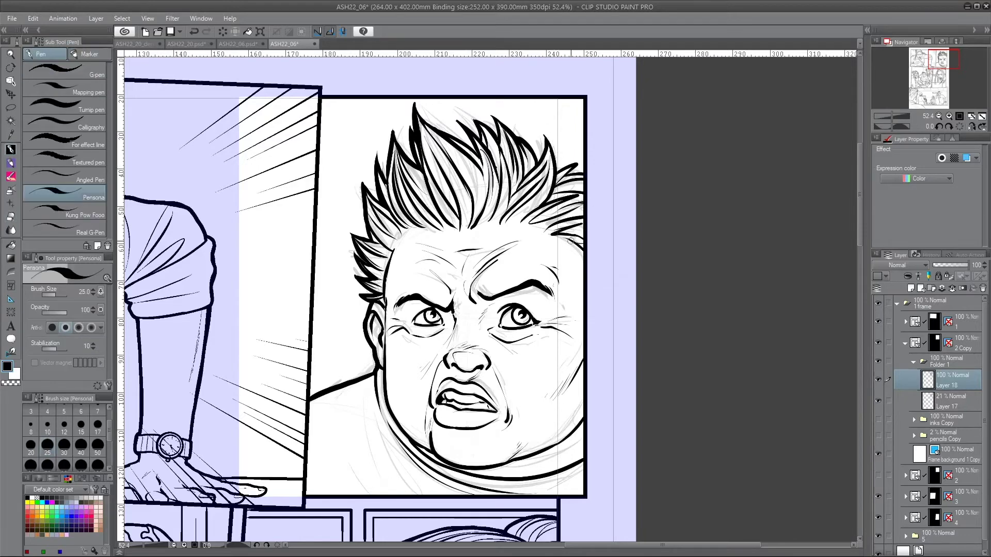
drag(364, 493, 355, 396)
drag(340, 494, 333, 429)
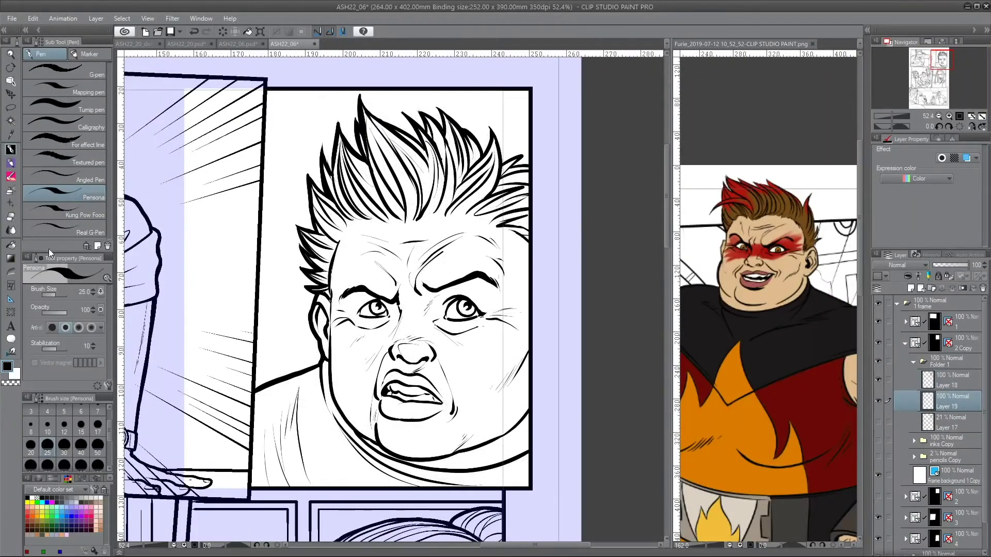
Fill the face, ear and neck with the skin tone sampled from the reference character.
click(11, 245)
alt+click(773, 290)
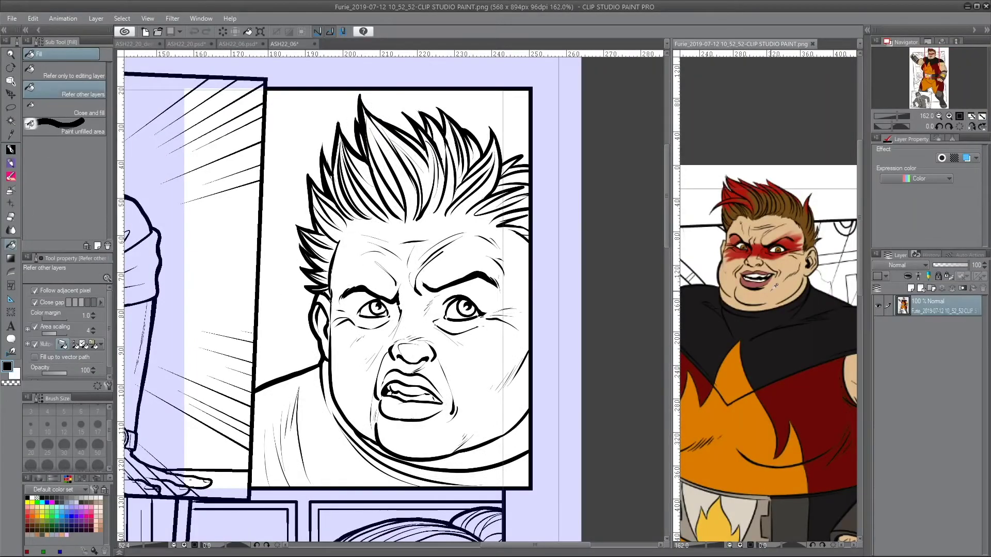
click(468, 401)
click(333, 336)
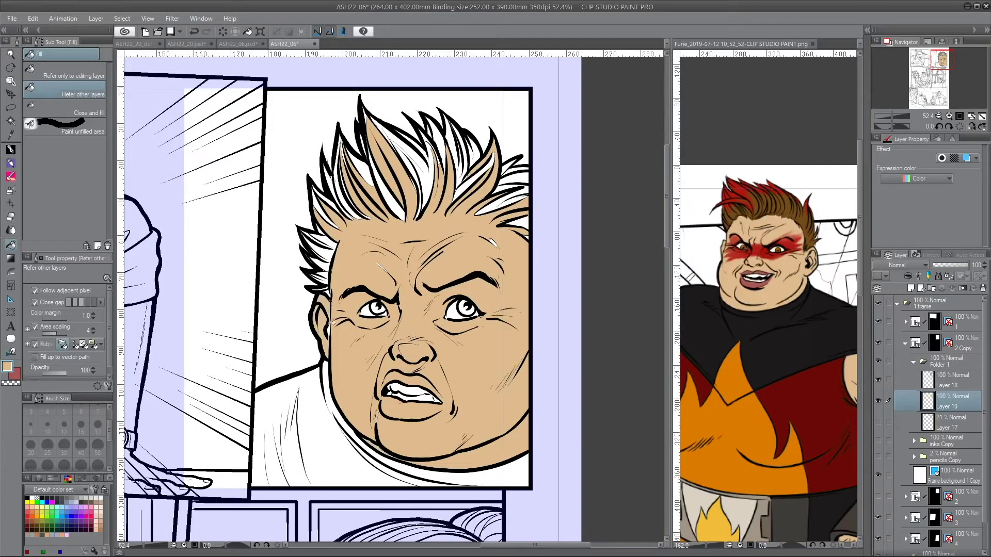
key(p)
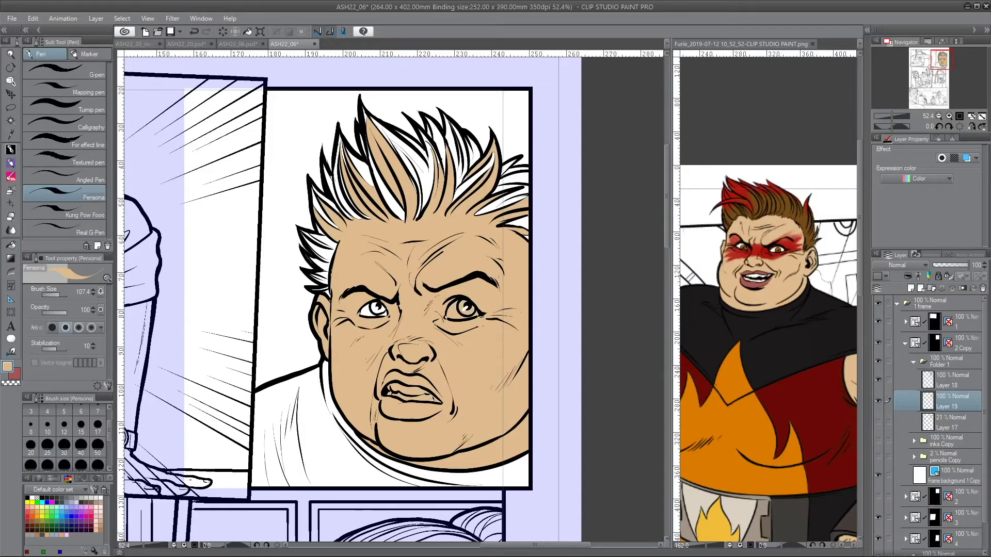
Colour the lips dusky red, the teeth and eye whites white, and the irises brown from the reference character.
key(g)
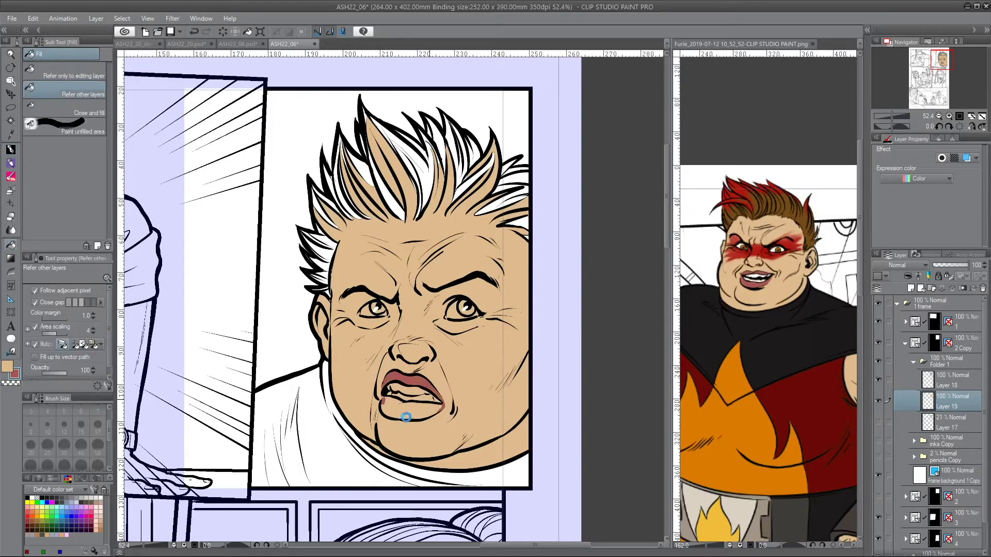
click(411, 413)
key(p)
key(g)
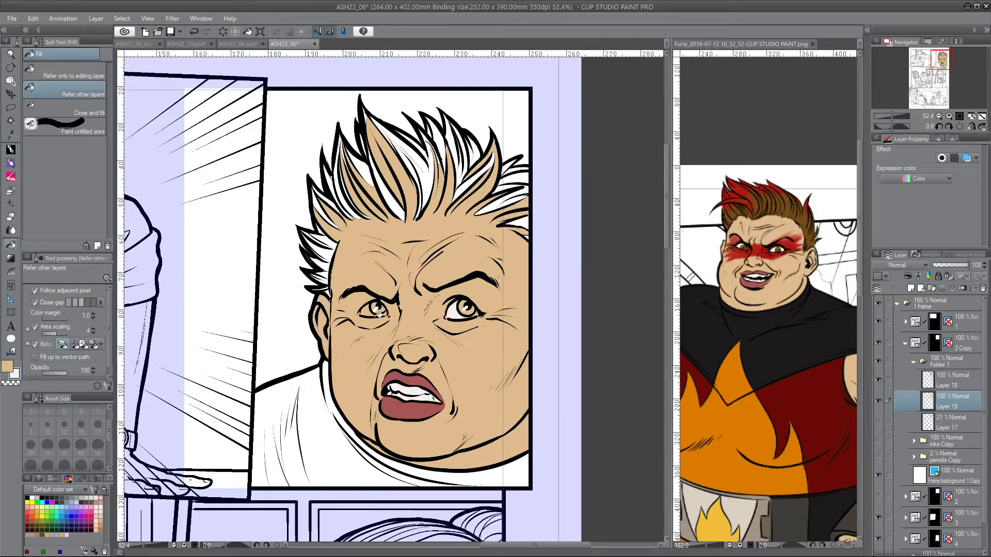
click(781, 246)
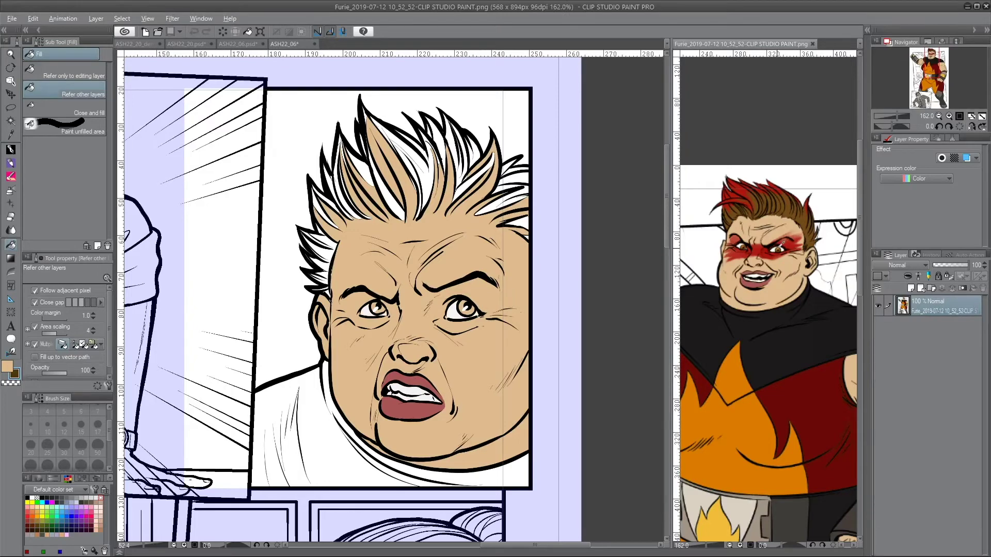
click(472, 311)
Colour all the hair with the brown sampled from the reference character, covering the skin tone between the strands.
alt+click(763, 219)
click(429, 170)
mouse_move(429, 170)
mouse_down()
mouse_move(511, 175)
mouse_move(525, 224)
mouse_move(394, 164)
mouse_move(345, 204)
mouse_move(325, 201)
mouse_move(331, 286)
mouse_up()
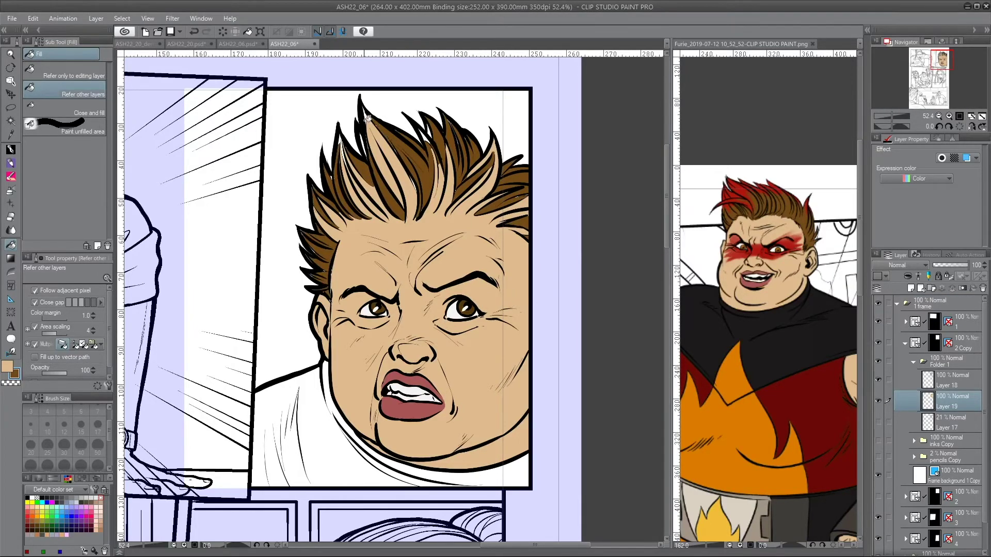
key(p)
mouse_move(454, 162)
mouse_down()
mouse_move(420, 134)
mouse_move(449, 166)
mouse_move(449, 122)
mouse_move(469, 148)
mouse_move(489, 153)
mouse_move(492, 178)
mouse_move(455, 197)
mouse_move(452, 211)
mouse_move(492, 175)
mouse_move(477, 209)
mouse_move(517, 219)
mouse_up()
mouse_move(419, 158)
mouse_down()
mouse_move(343, 155)
mouse_move(346, 206)
mouse_move(384, 219)
mouse_move(332, 209)
mouse_move(338, 227)
mouse_move(318, 178)
mouse_up()
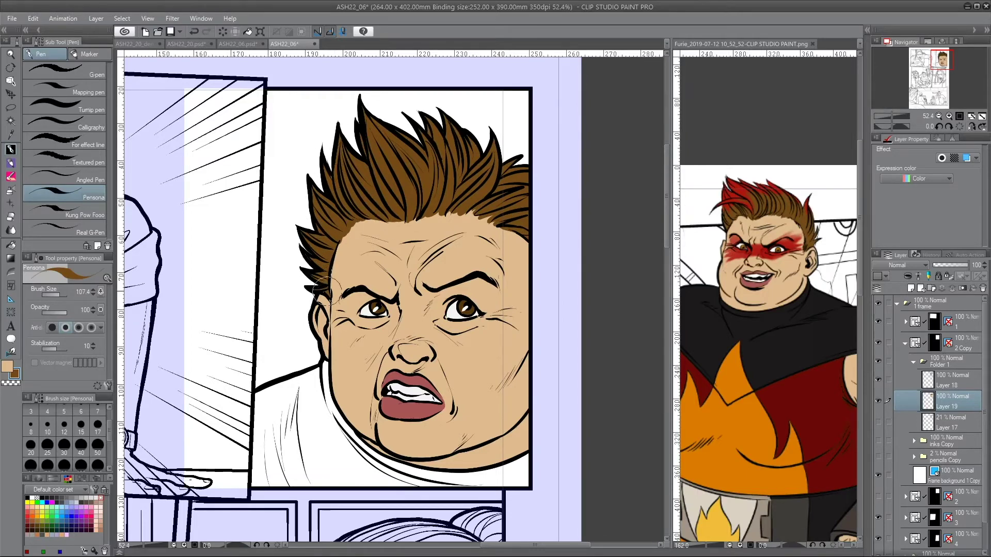
Sample the reference character's black shirt colour, adjust it in the colour settings and fill the shirt with it.
key(g)
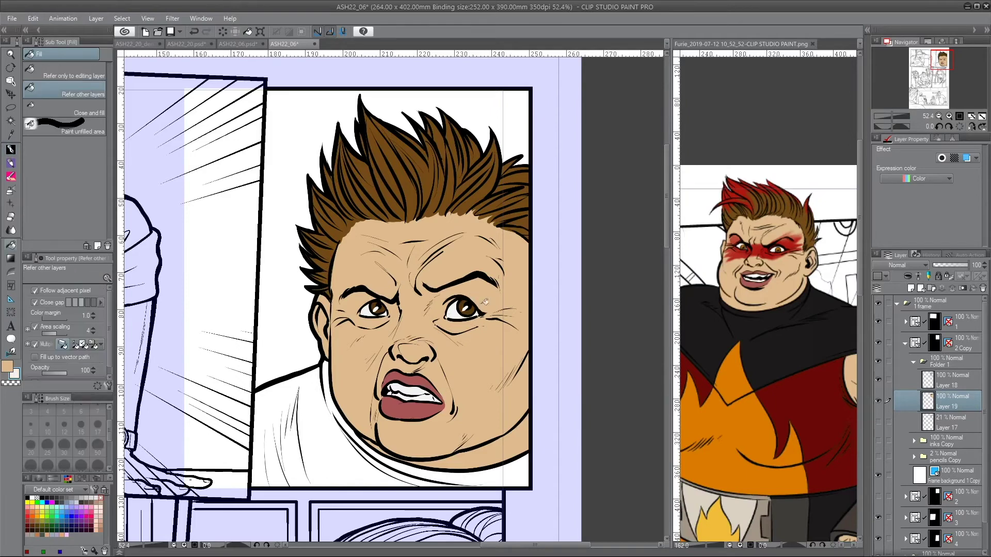
alt+click(743, 320)
double_click(15, 375)
click(506, 299)
click(687, 195)
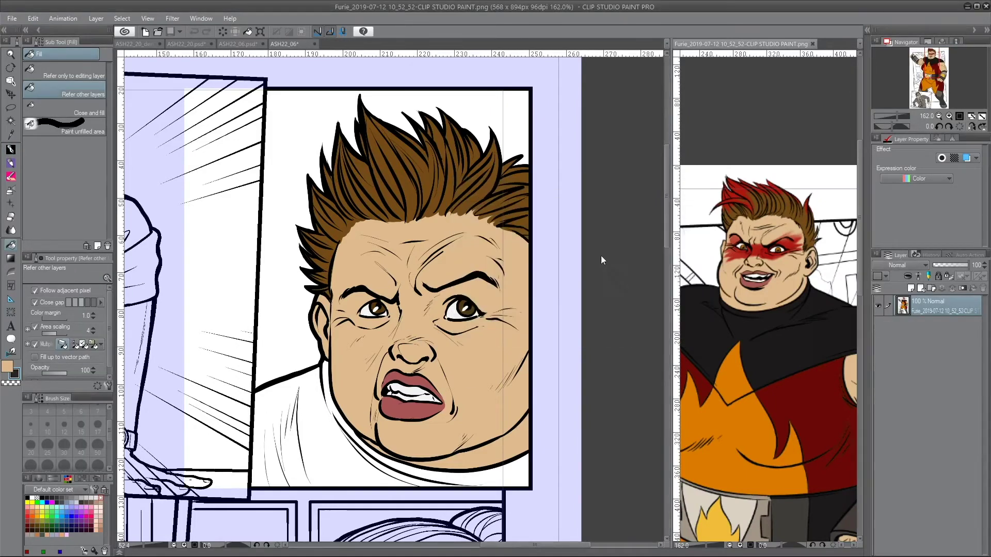
drag(365, 451, 403, 465)
key(p)
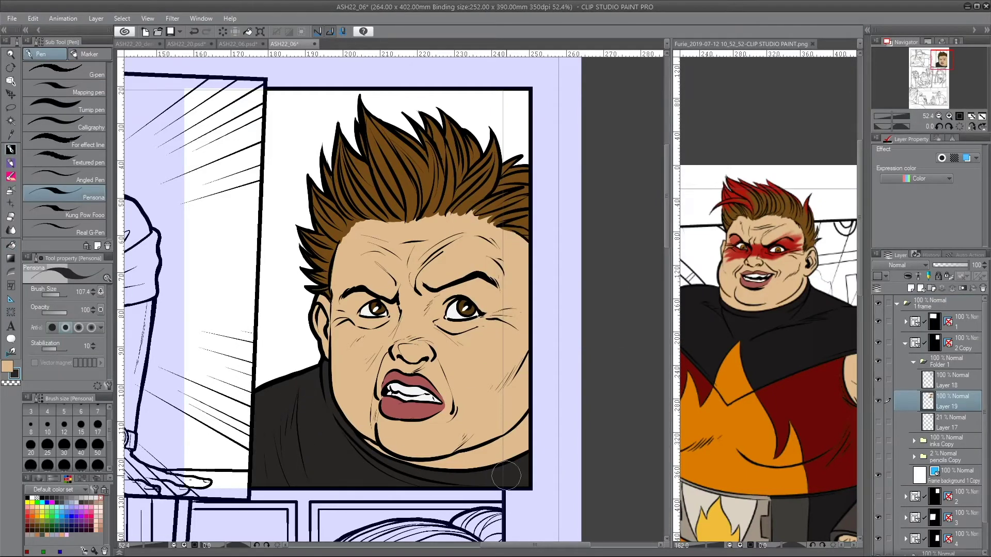
Select the brown hair and airbrush its spike tips with the red sampled from the reference character's hair.
alt+click(382, 397)
key(w)
key(Escape)
alt+click(735, 192)
key(w)
click(509, 211)
click(67, 306)
click(492, 182)
key(b)
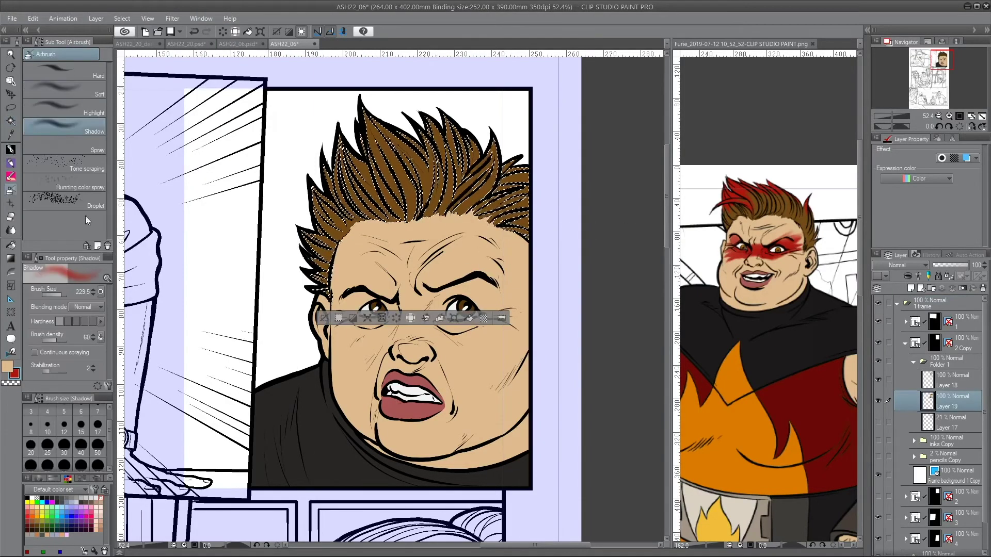
drag(392, 183, 369, 132)
drag(308, 249, 387, 135)
drag(487, 154, 516, 178)
mouse_move(438, 124)
mouse_down()
mouse_move(462, 180)
mouse_move(449, 175)
mouse_up()
Select the skin area and brush red face paint around both eyes.
key(w)
click(454, 242)
key(b)
ctrl+alt+drag(469, 320, 448, 320)
mouse_move(493, 275)
mouse_down()
mouse_move(384, 316)
mouse_move(462, 324)
mouse_move(515, 314)
mouse_move(516, 297)
mouse_up()
mouse_move(394, 315)
mouse_down()
mouse_move(361, 324)
mouse_move(338, 315)
mouse_up()
mouse_move(387, 302)
mouse_down()
mouse_move(345, 304)
mouse_move(340, 323)
mouse_move(336, 315)
mouse_up()
Refine the edges of the red eye paint by alternating red and skin tone, and clear the selection.
key(x)
mouse_move(521, 317)
mouse_down()
mouse_move(496, 289)
mouse_move(522, 270)
mouse_up()
key(x)
key(x)
key(x)
drag(487, 304, 517, 286)
key(x)
mouse_move(434, 315)
mouse_down()
mouse_move(403, 320)
mouse_move(400, 284)
mouse_up()
drag(377, 331, 338, 312)
key(x)
key(x)
key(ctrl+d)
Add a new layer beneath the flat colour layer and make a rectangular selection around the whole face panel.
click(911, 288)
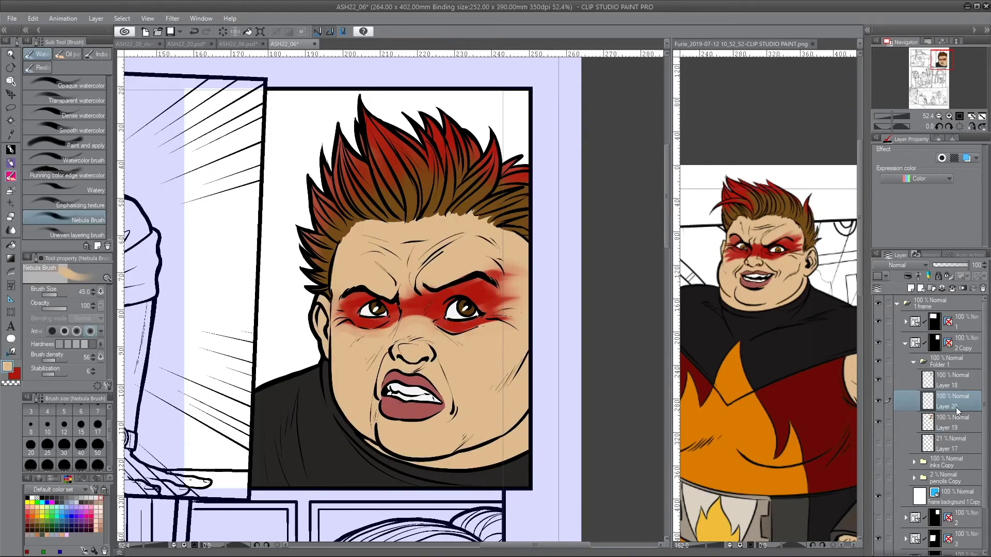
drag(954, 402, 954, 429)
key(m)
click(56, 75)
drag(230, 82, 547, 496)
Set up a foreground-to-background gradient using the blue-grey 8D949E as the main colour.
key(g)
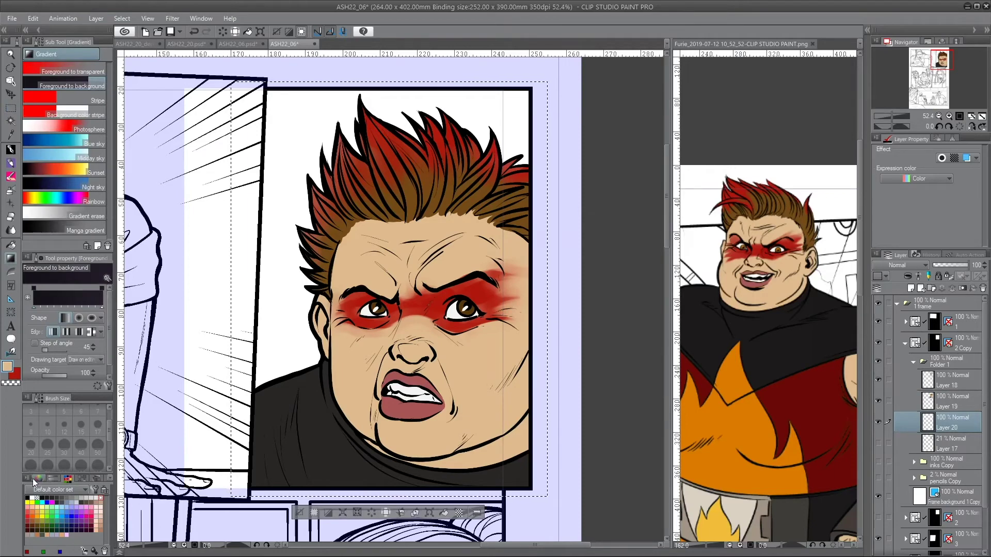
double_click(7, 366)
click(562, 331)
click(509, 257)
click(686, 196)
double_click(7, 366)
drag(513, 273, 508, 267)
click(687, 197)
click(33, 288)
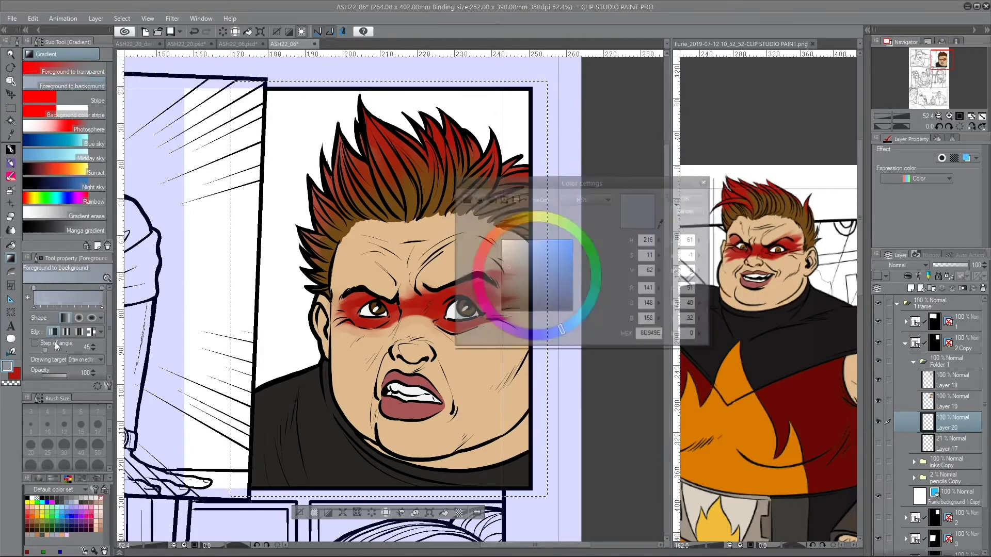
click(686, 197)
Fill the selected face panel's background with a vertical blue-grey gradient behind the character.
key(ctrl+z)
drag(392, 103, 392, 382)
double_click(7, 366)
click(686, 198)
click(103, 287)
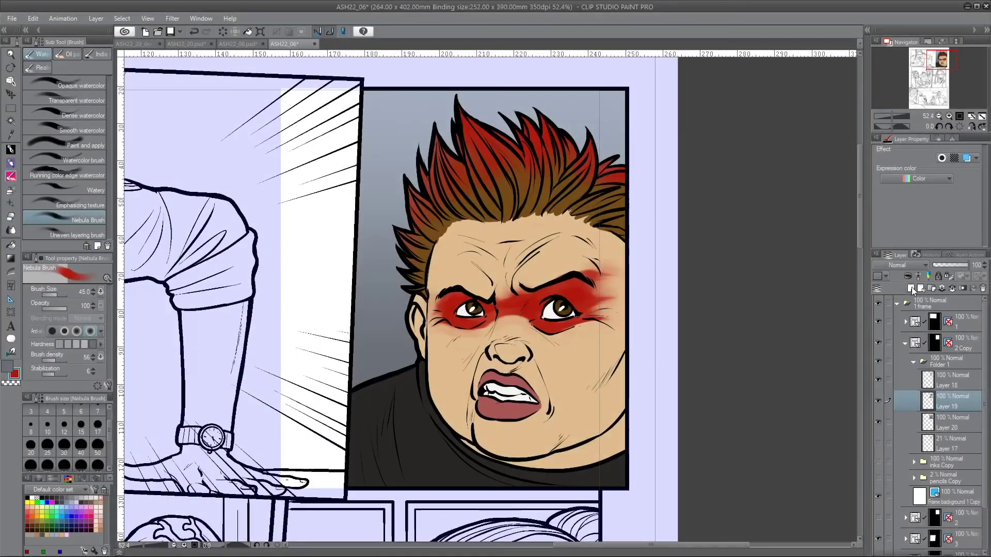
Add two new layers above the flat colour layer and set the lower one to Multiply at 80% opacity.
click(910, 288)
click(910, 289)
click(949, 422)
click(905, 265)
click(897, 293)
click(962, 265)
Lasso shadow shapes across the hair, the shaded side of the face and the black shirt, with a warm grey as drawing colour.
click(10, 108)
click(67, 109)
click(7, 366)
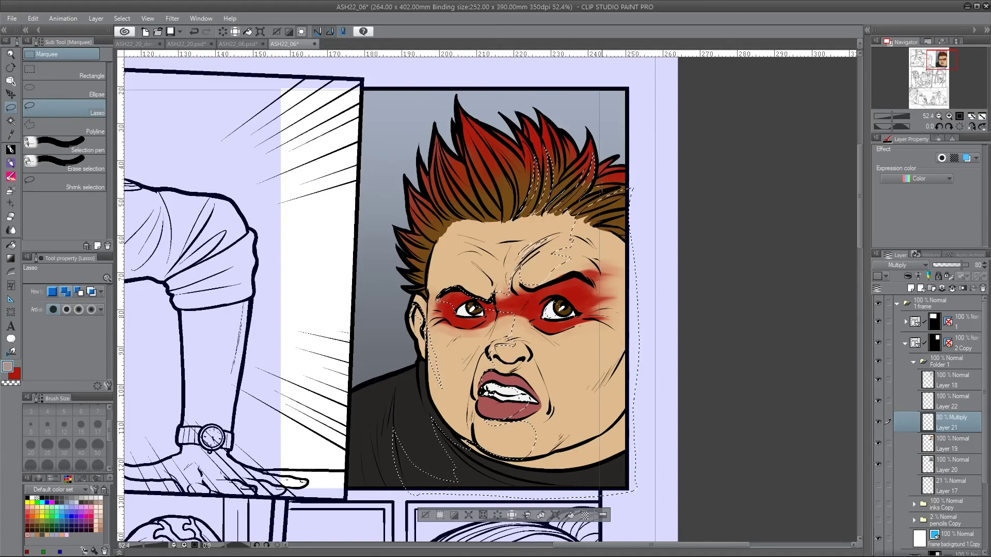
mouse_move(481, 132)
mouse_down()
mouse_move(516, 180)
mouse_move(524, 123)
mouse_move(532, 155)
mouse_up()
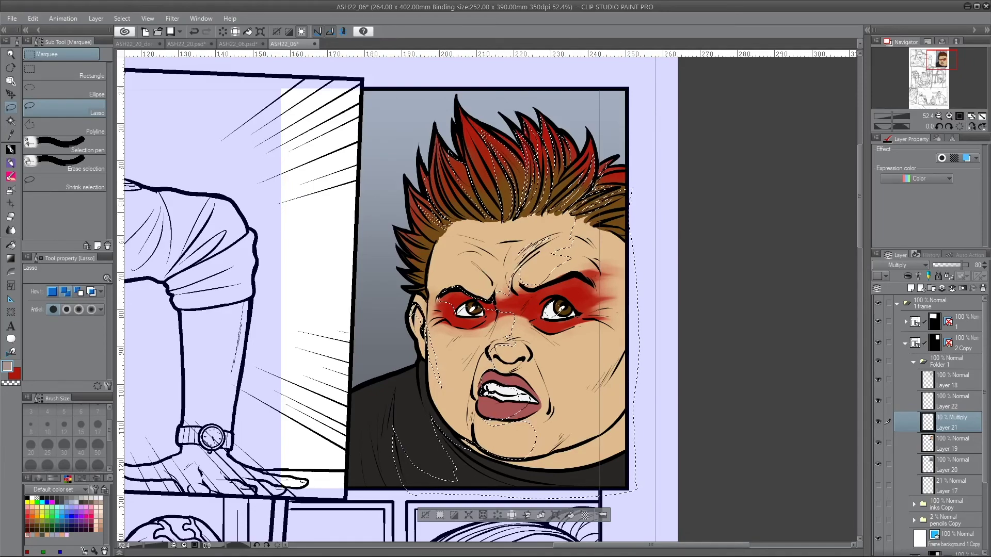
Airbrush warm grey shadows into the selected hair, face and shirt areas and clear the selection.
key(b)
mouse_move(616, 458)
mouse_down()
mouse_move(572, 413)
mouse_move(650, 310)
mouse_move(565, 338)
mouse_move(565, 358)
mouse_up()
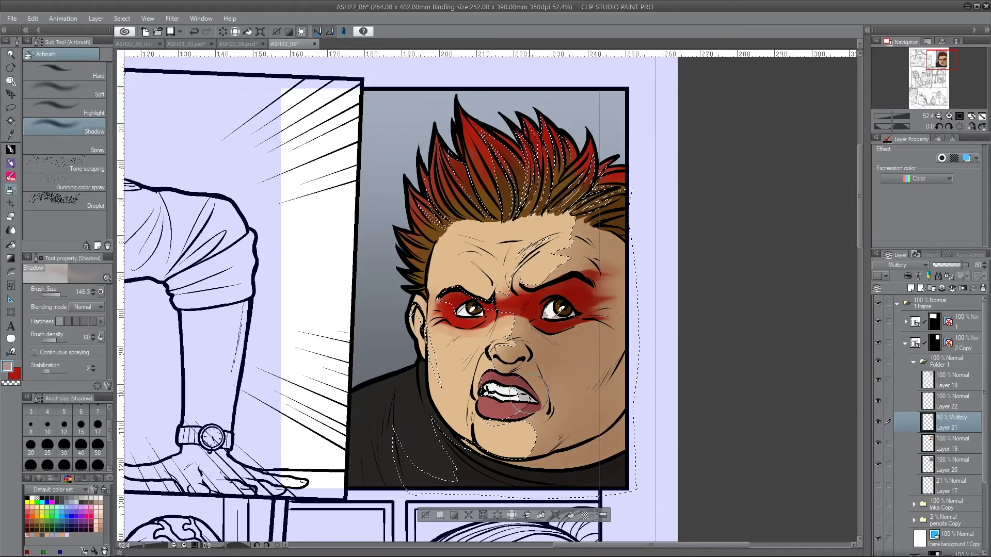
drag(394, 433, 459, 241)
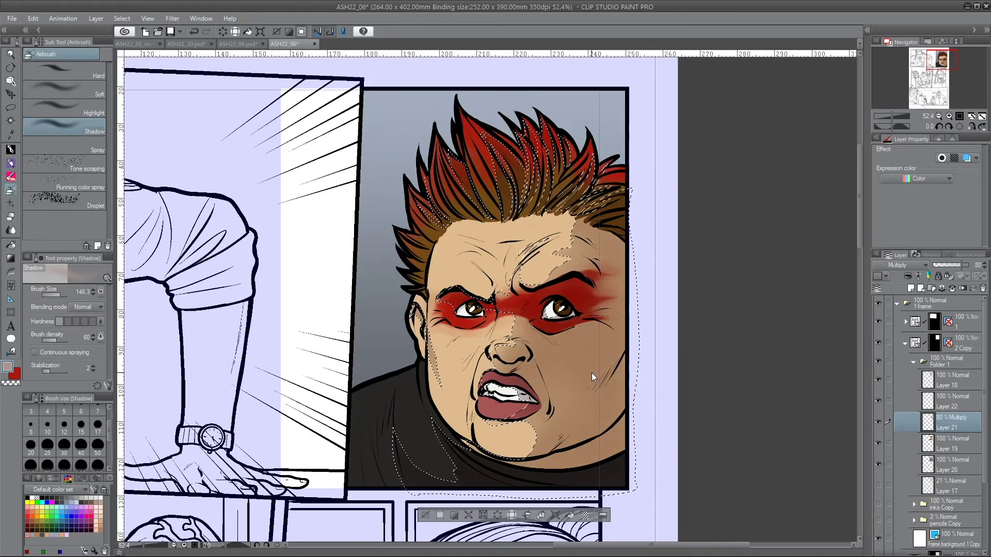
key(ctrl+d)
Set the empty layer above the Multiply layer to Add (Glow) at 30% opacity.
click(949, 401)
click(903, 265)
click(900, 380)
click(947, 265)
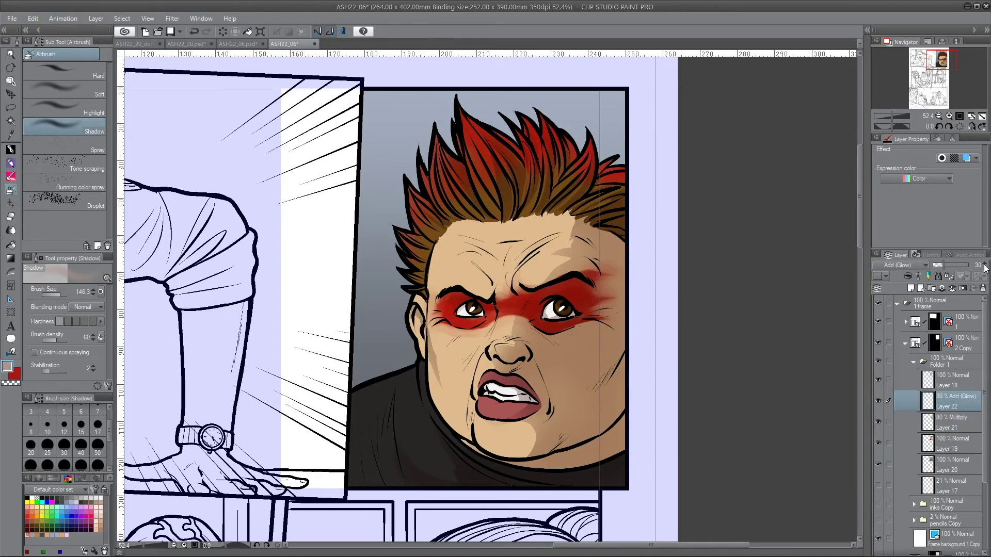
Lasso highlight shapes on the forehead, cheek, nose, eyes and lower lip.
key(m)
mouse_move(496, 308)
mouse_down()
mouse_move(510, 316)
mouse_move(477, 320)
mouse_up()
drag(550, 311, 558, 305)
drag(467, 312, 473, 305)
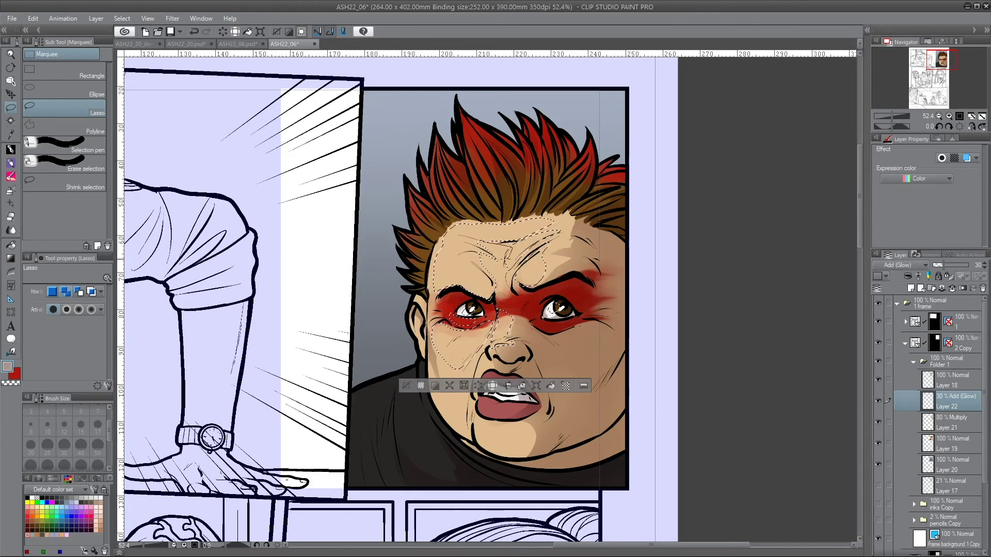
drag(479, 400, 479, 409)
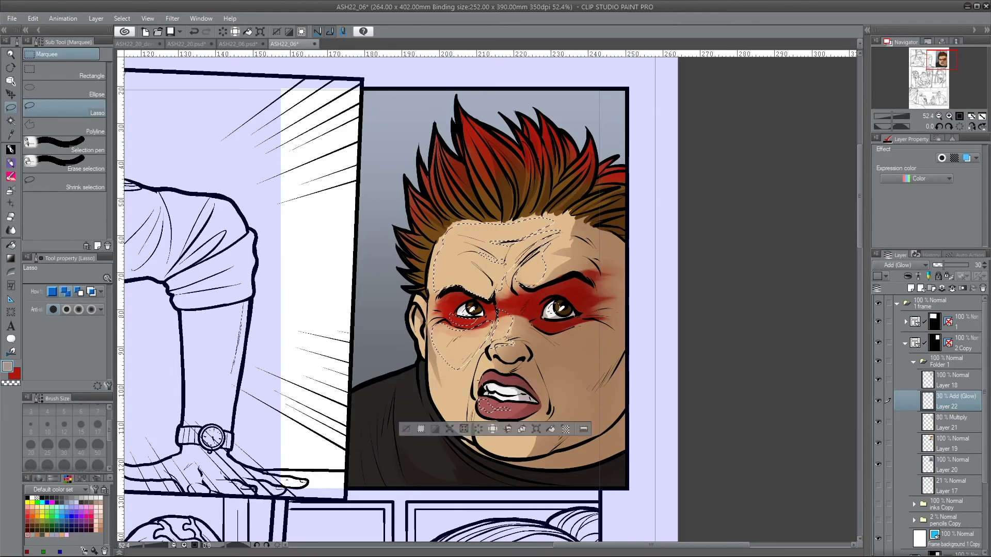
Extend the highlight selection with shapes on the chin, the shirt and the lit hair spikes.
drag(463, 428, 429, 359)
mouse_move(473, 419)
mouse_down()
mouse_move(495, 452)
mouse_move(473, 420)
mouse_up()
drag(416, 300, 424, 268)
mouse_move(441, 418)
mouse_down()
mouse_move(367, 494)
mouse_move(416, 361)
mouse_up()
mouse_move(481, 179)
mouse_down()
mouse_move(462, 126)
mouse_move(493, 210)
mouse_up()
drag(438, 152, 444, 209)
drag(430, 223, 406, 198)
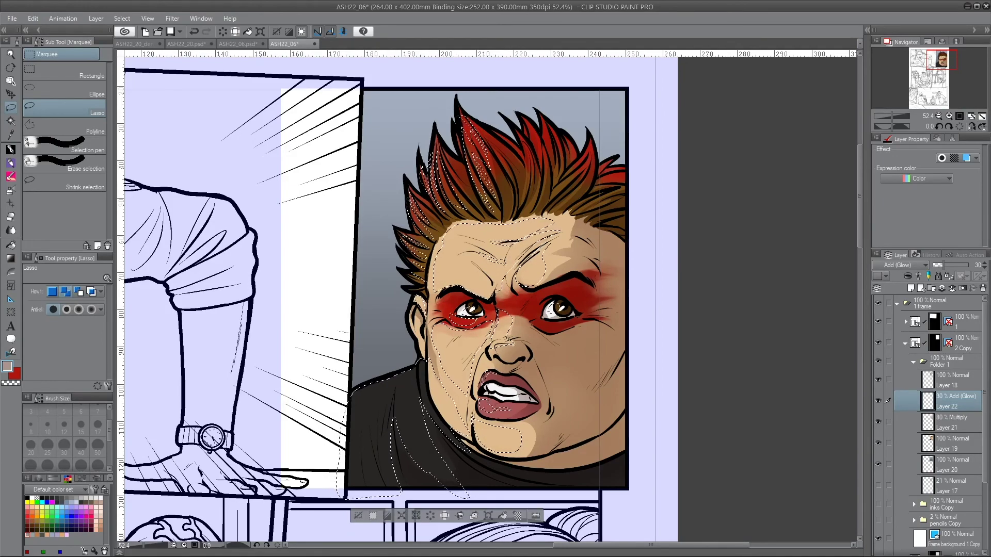
Airbrush white highlights into the selected face, shirt and hair shapes, adjusting the brush size, and clear the selection.
key(b)
click(14, 373)
click(32, 498)
key(bracketright)
mouse_move(413, 376)
mouse_down()
mouse_move(389, 366)
mouse_move(405, 443)
mouse_move(468, 255)
mouse_move(516, 243)
mouse_move(498, 330)
mouse_move(496, 436)
mouse_up()
key(bracketleft)
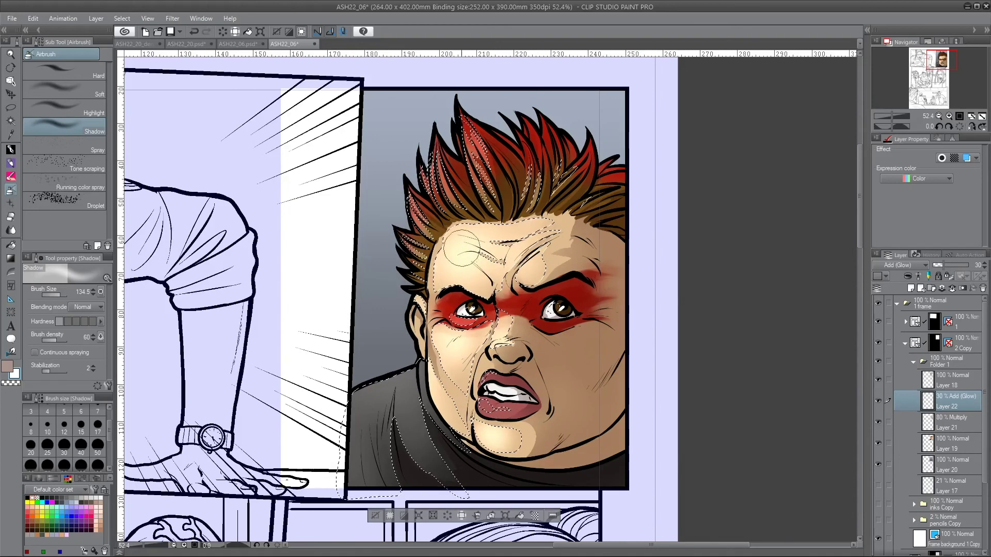
key(ctrl+d)
Lasso rim-light shapes along the shaded outer edge of the face, neck and hair beside the panel border.
key(m)
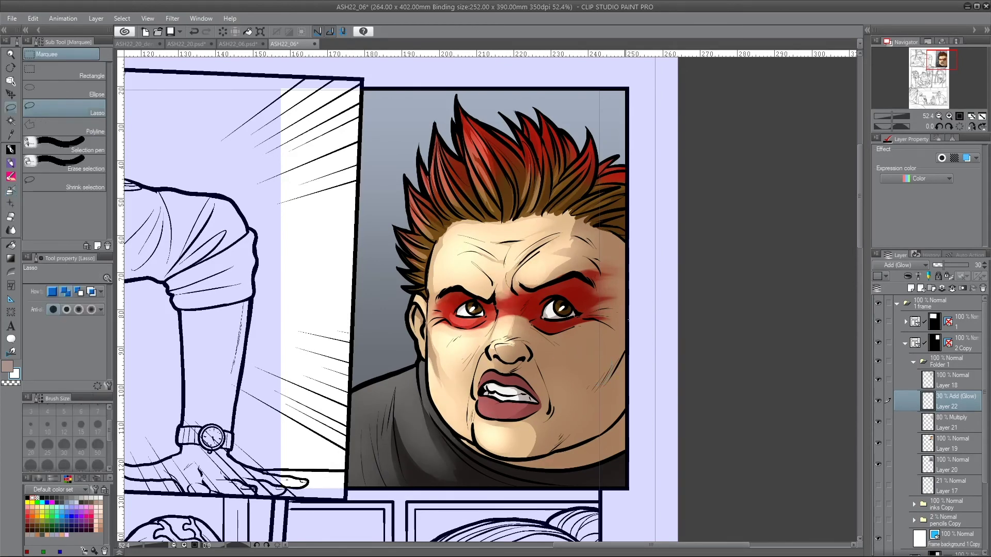
drag(590, 319, 592, 323)
drag(624, 356, 570, 442)
drag(635, 400, 604, 463)
drag(631, 194, 614, 228)
Choose a pale cyan colour, airbrush it as rim light into the selected edge areas and clear the selection.
click(57, 507)
double_click(15, 374)
click(513, 241)
click(686, 195)
key(b)
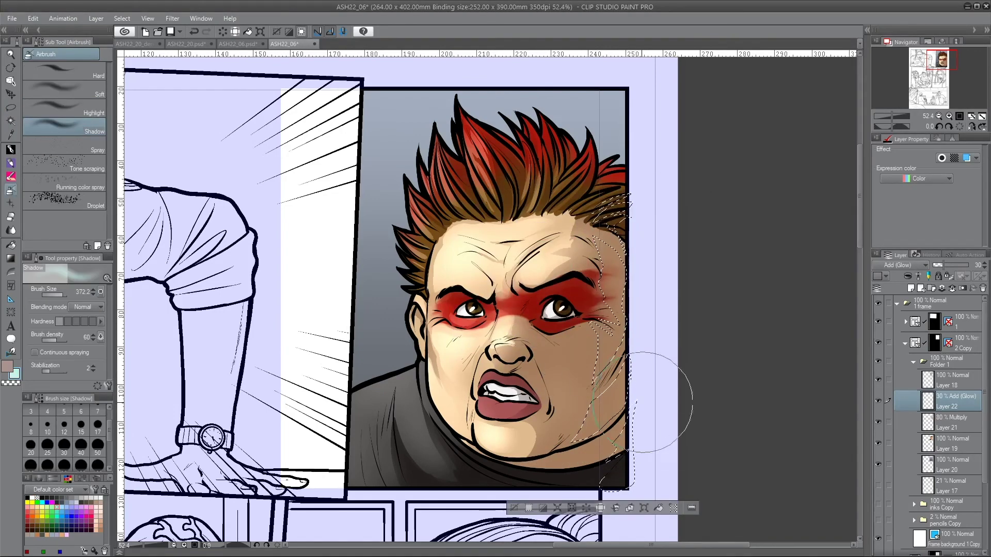
key(ctrl+d)
Lasso the cheek area beneath the shaded eye, airbrush a soft highlight into it and clear the selection.
key(m)
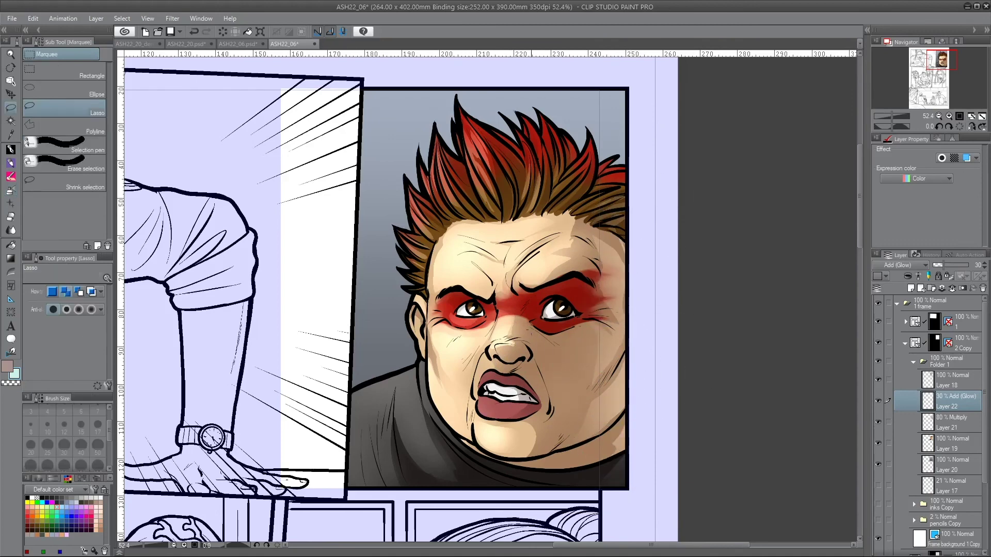
mouse_move(575, 326)
mouse_down()
mouse_move(537, 327)
mouse_move(577, 342)
mouse_move(534, 341)
mouse_up()
key(b)
key(ctrl+d)
key(c)
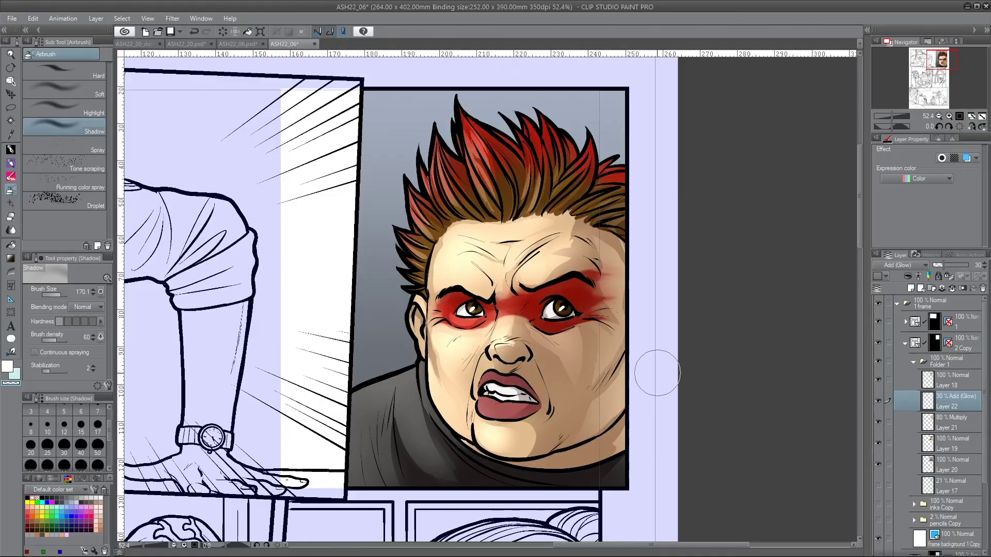